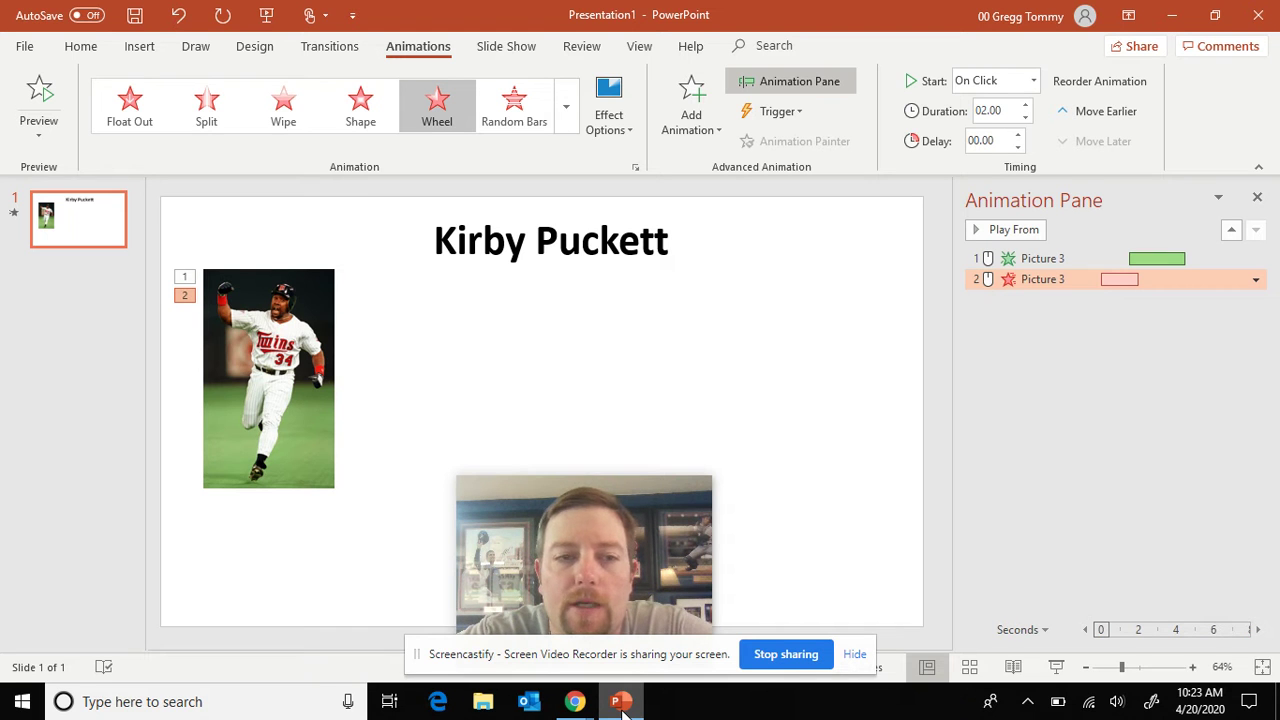
- Select the Kirby Puckett photo and browse the animation list without adding an effect
click(335, 345)
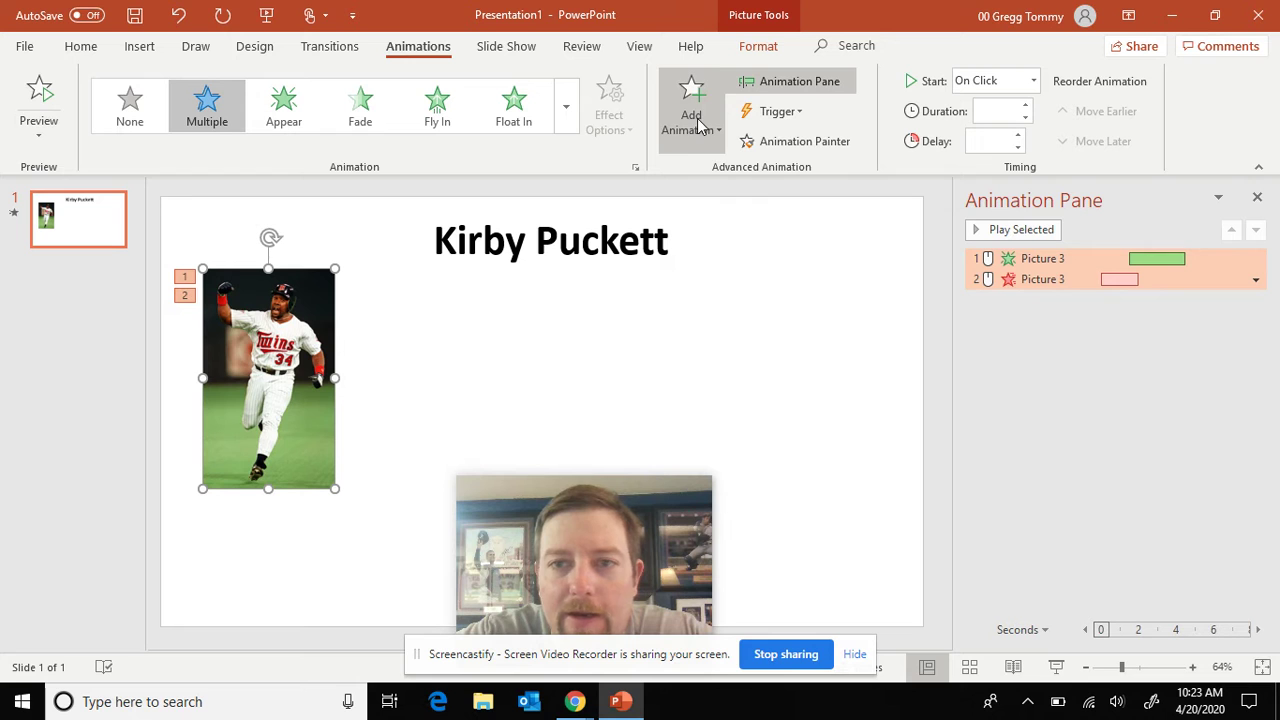
click(700, 148)
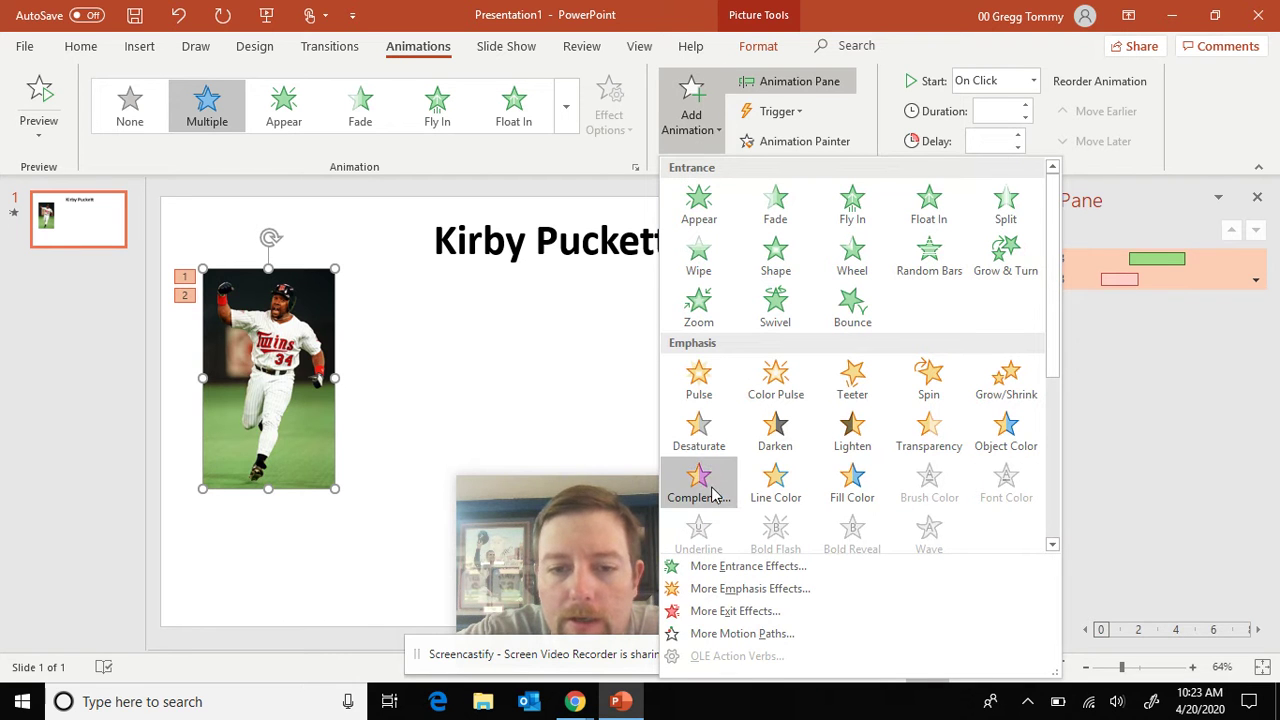
click(1108, 316)
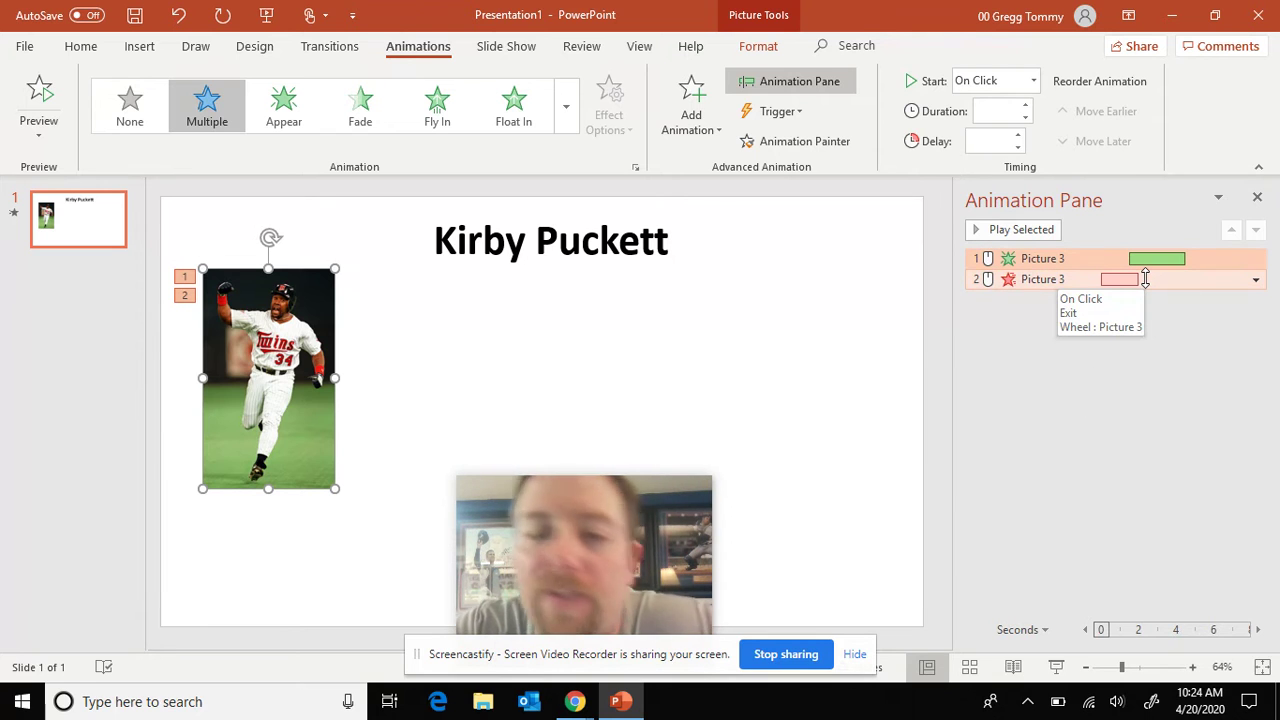
- Set the photo's animations to start After Previous with a 1.5-second delay and no repeat
click(1256, 281)
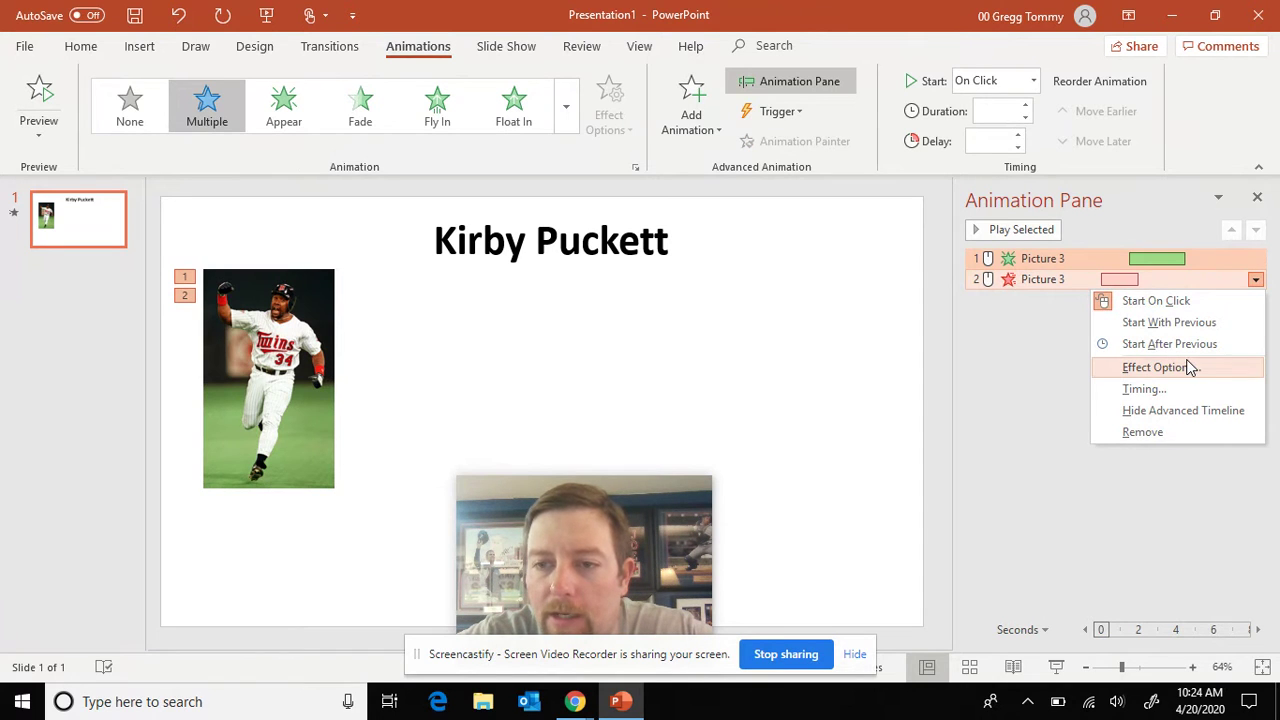
click(1143, 389)
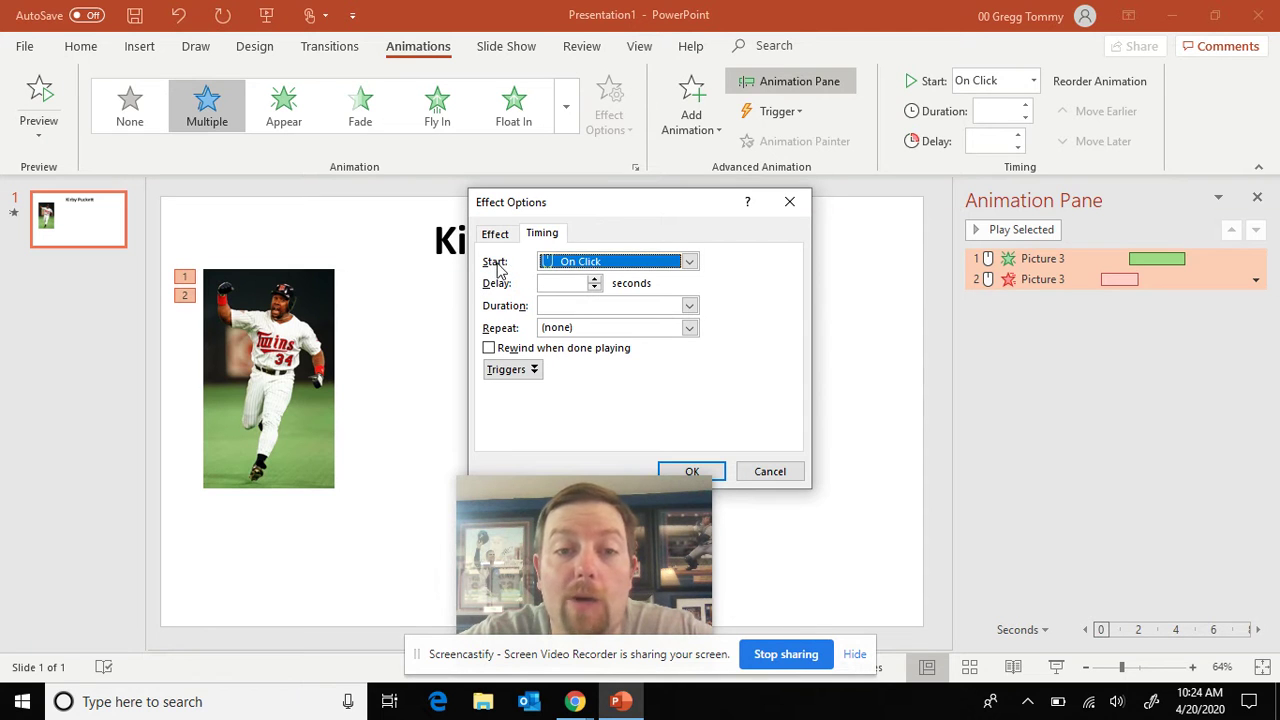
click(689, 262)
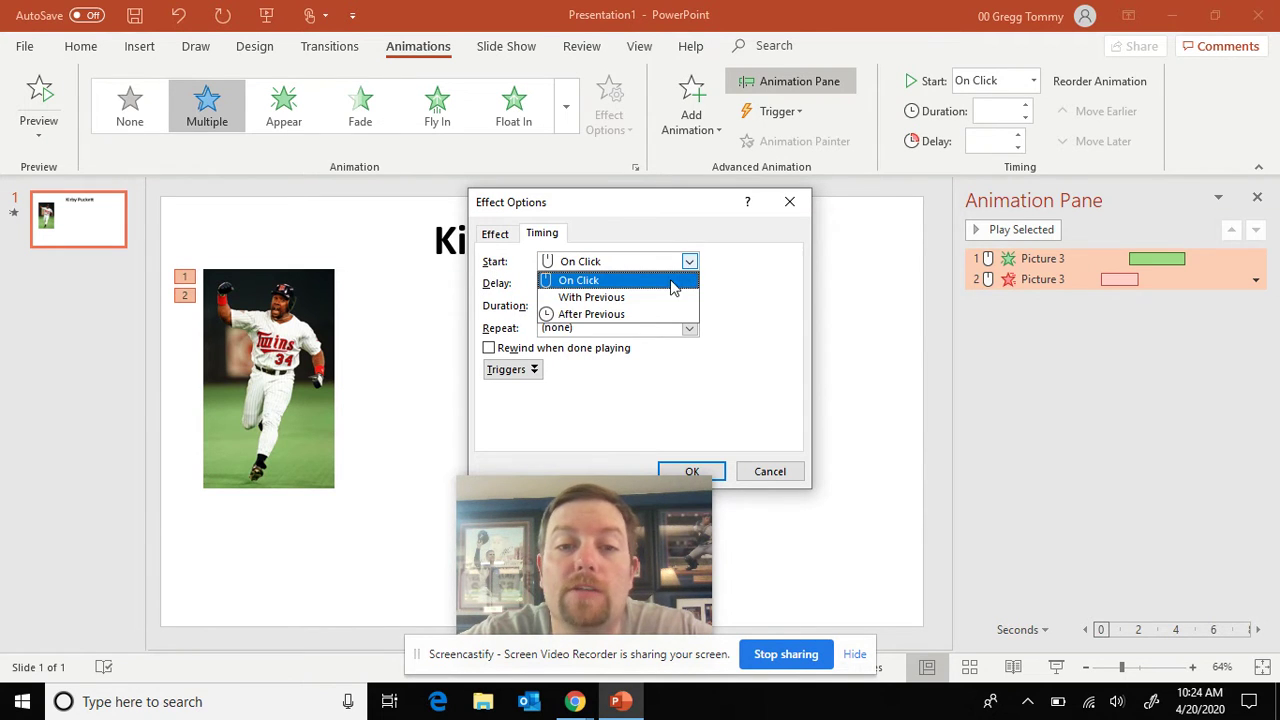
click(648, 314)
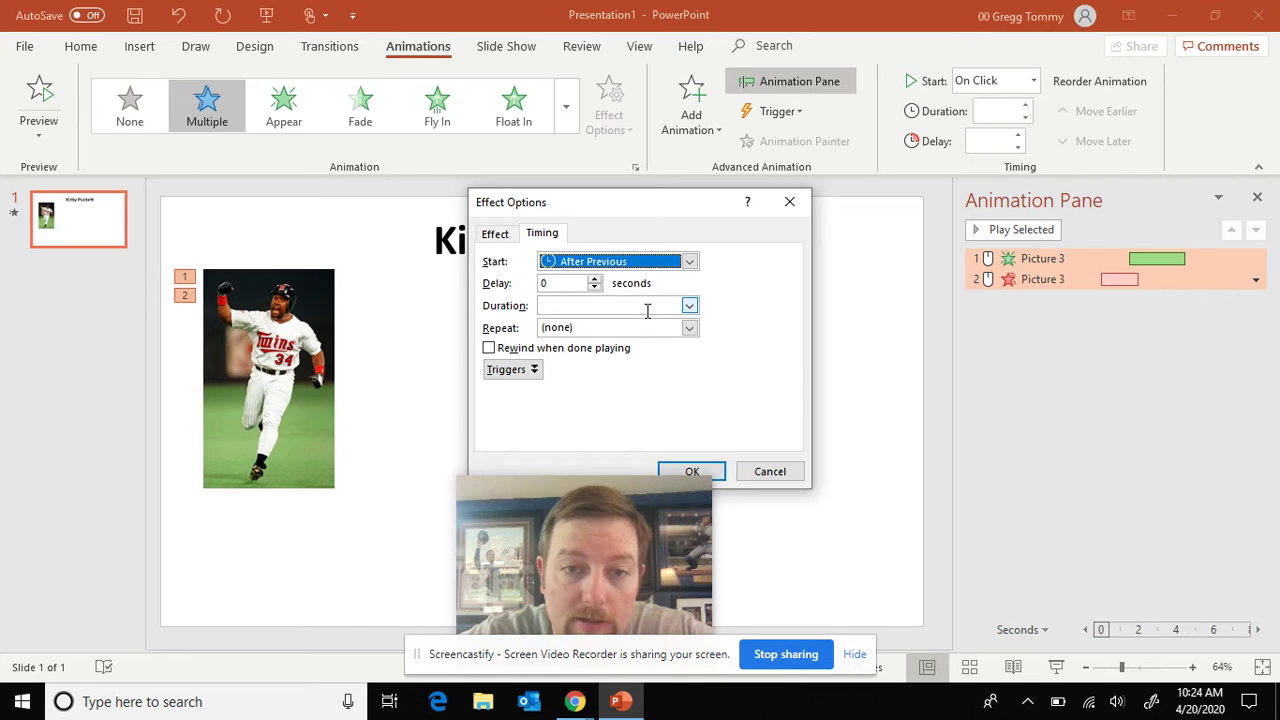
click(595, 279)
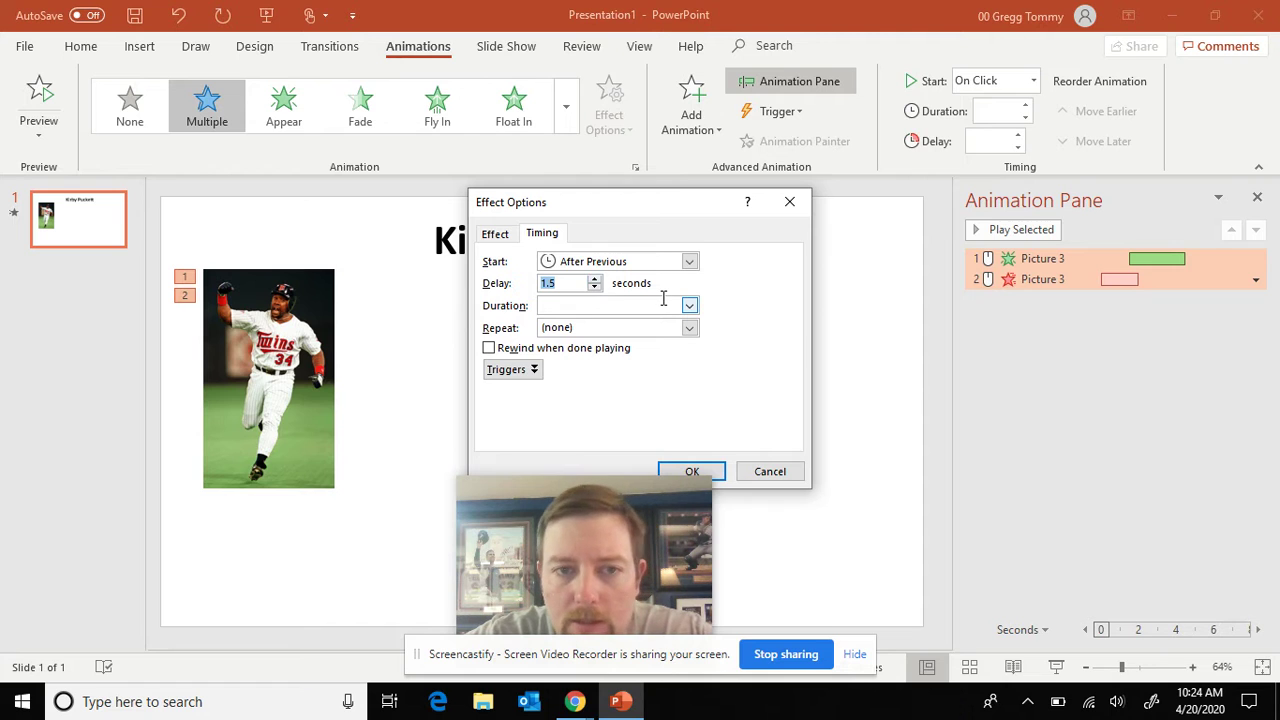
drag(643, 206, 650, 179)
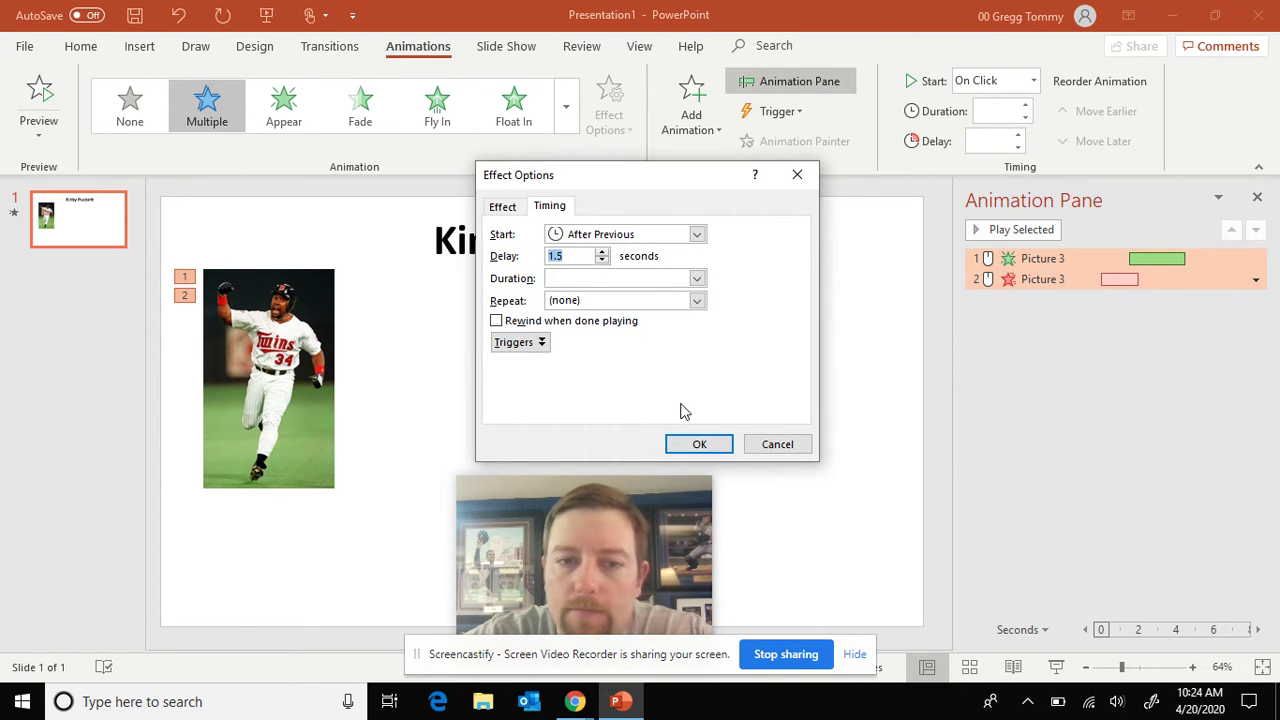
click(697, 301)
click(538, 337)
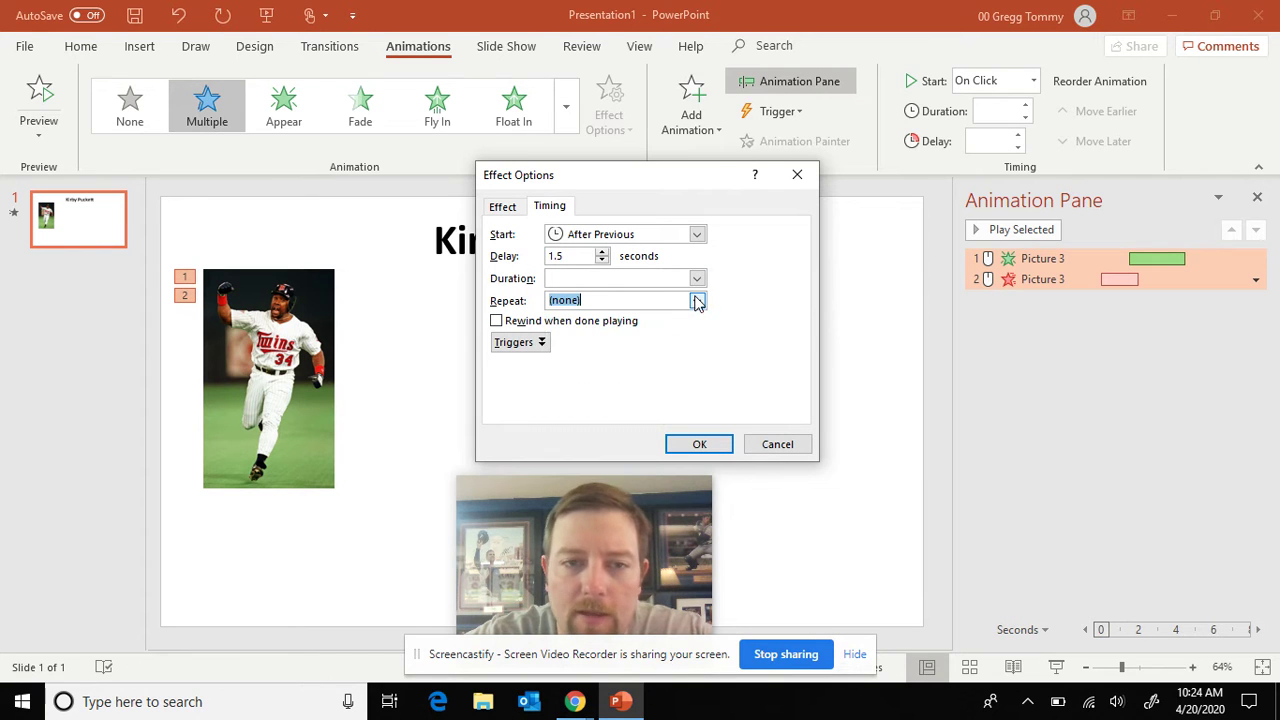
click(504, 207)
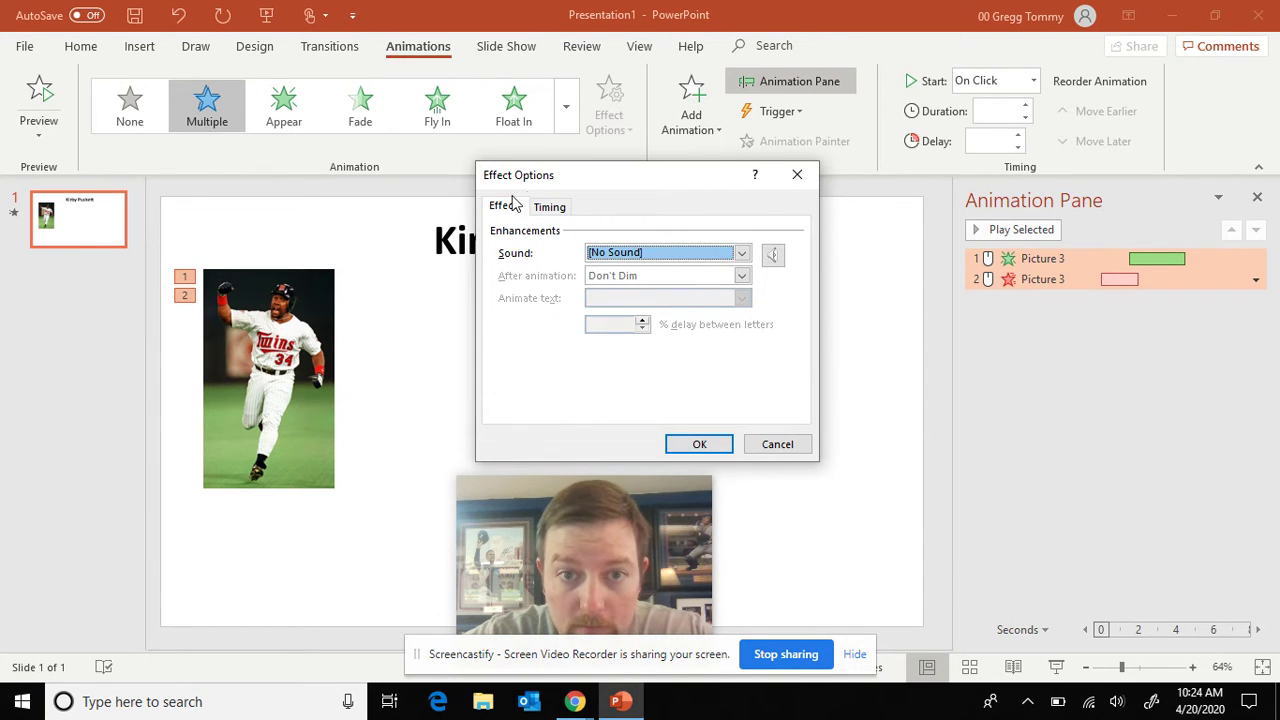
click(540, 208)
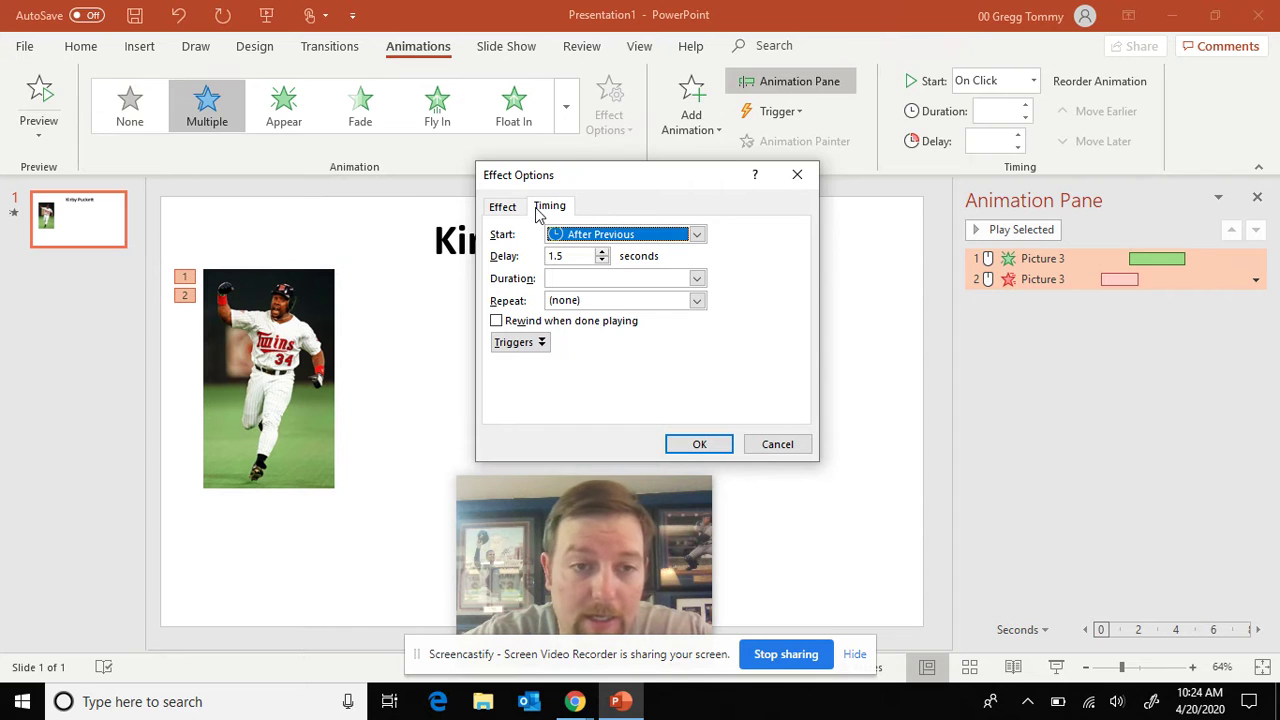
click(698, 444)
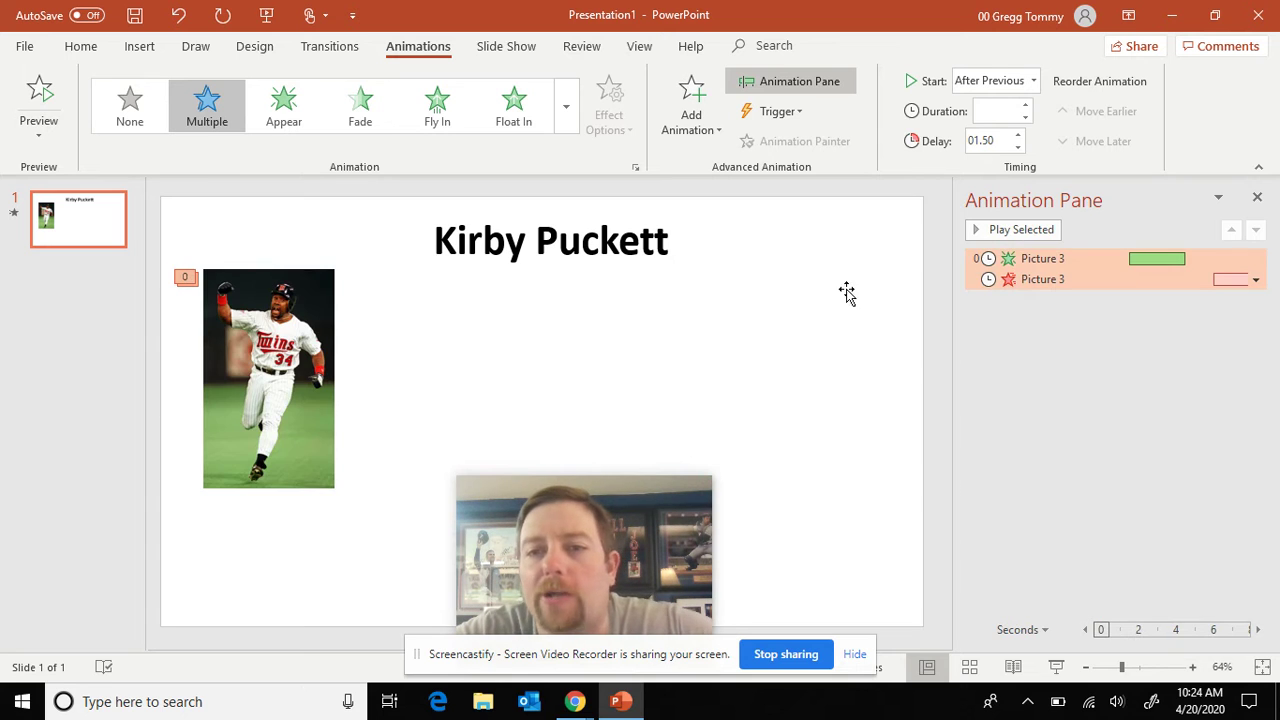
click(1037, 262)
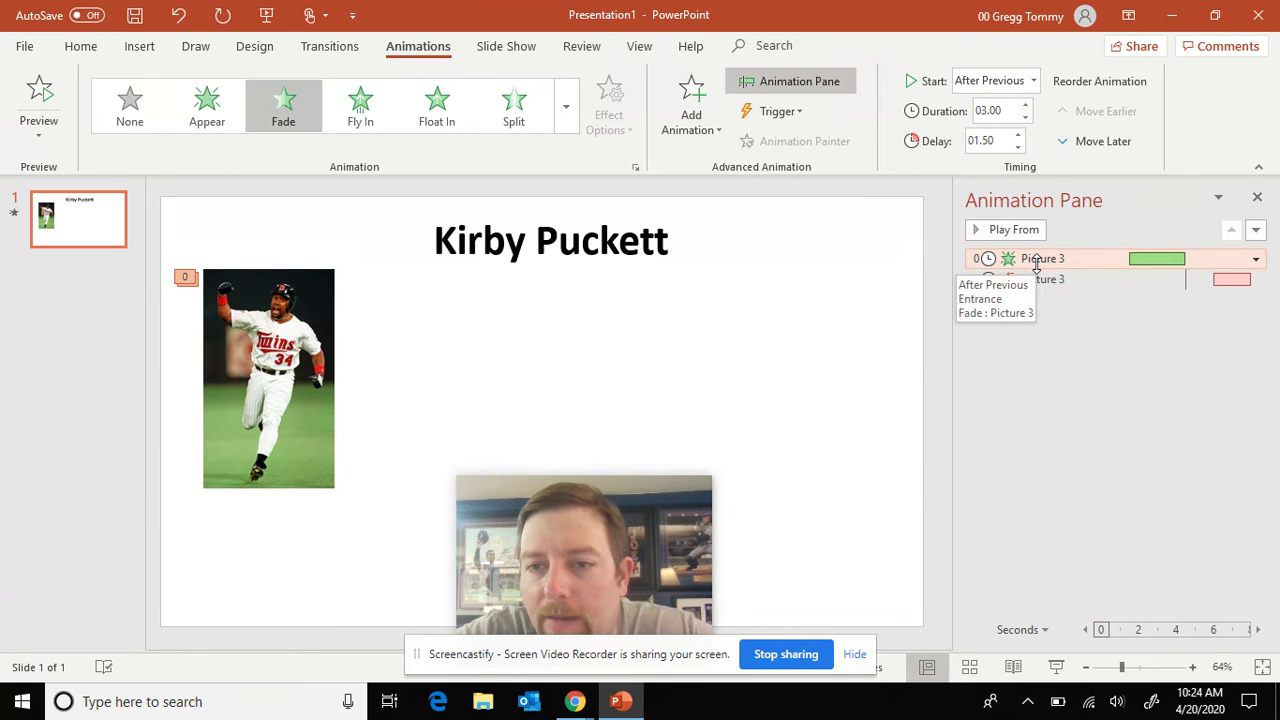
click(1037, 335)
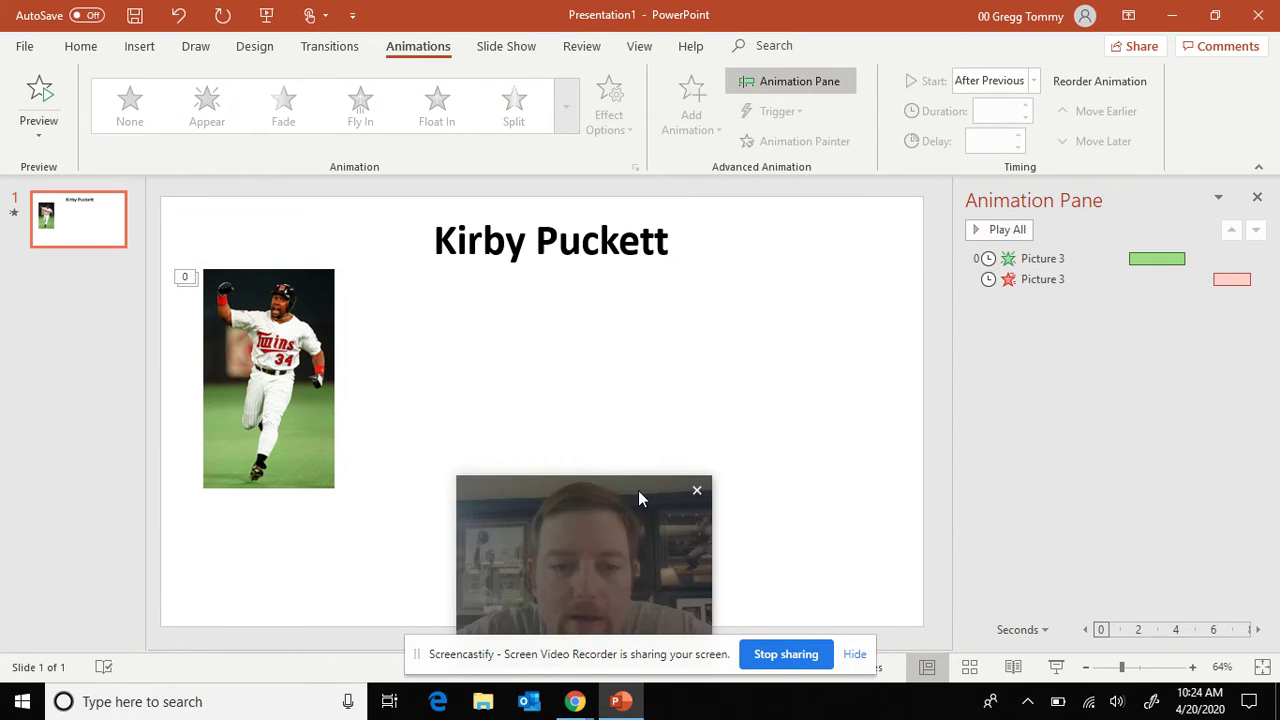
- Copy the Britannica photo of Puckett batting from Chrome's 'kirby puckett' image results
mouse_move(575, 703)
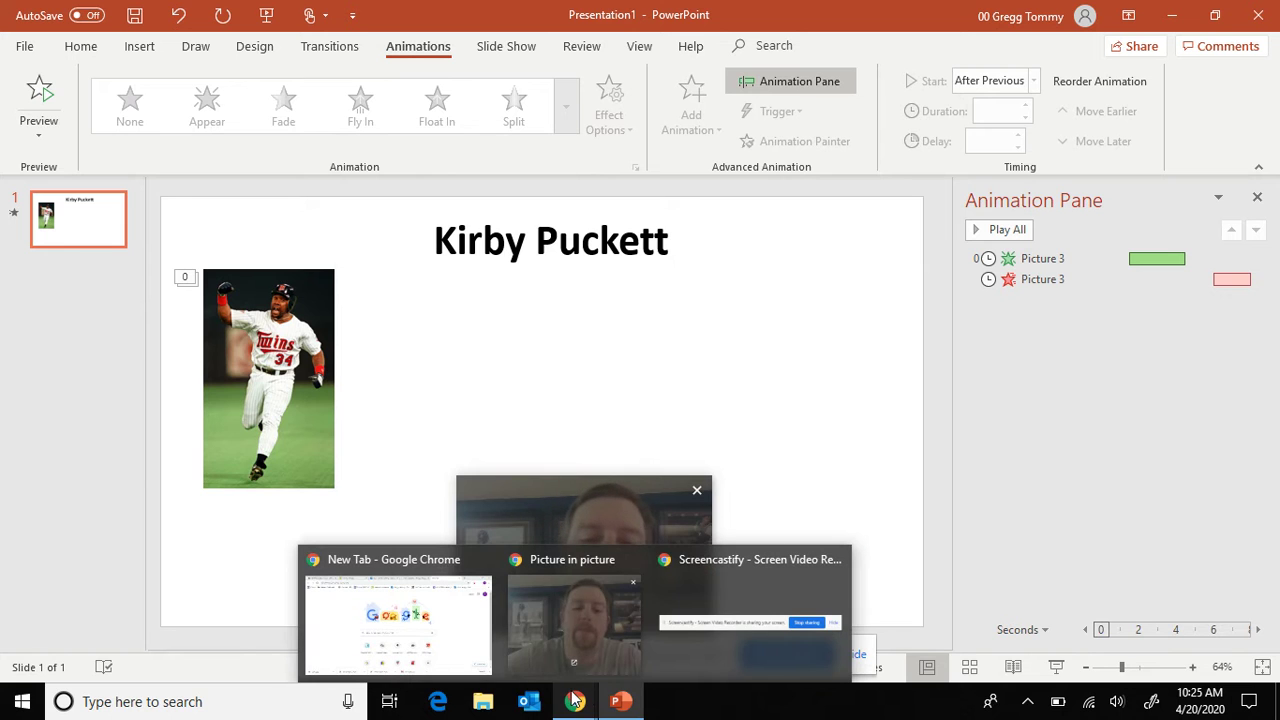
mouse_move(400, 578)
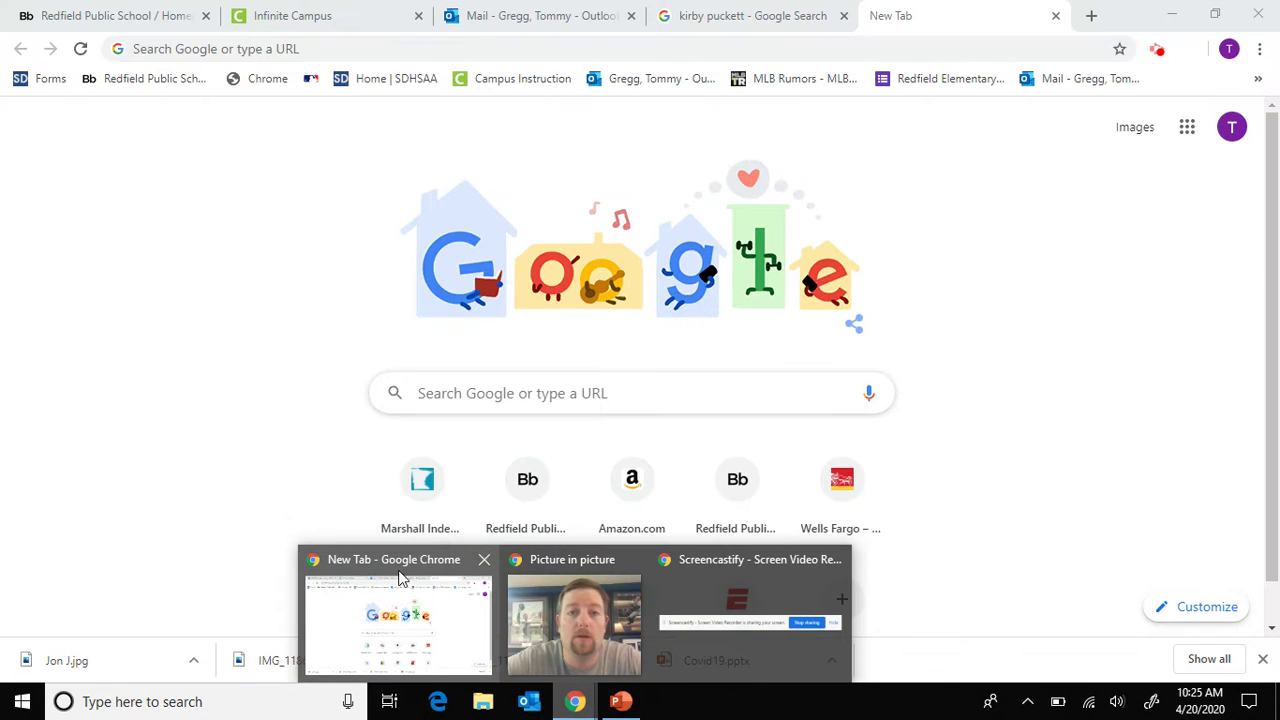
click(393, 633)
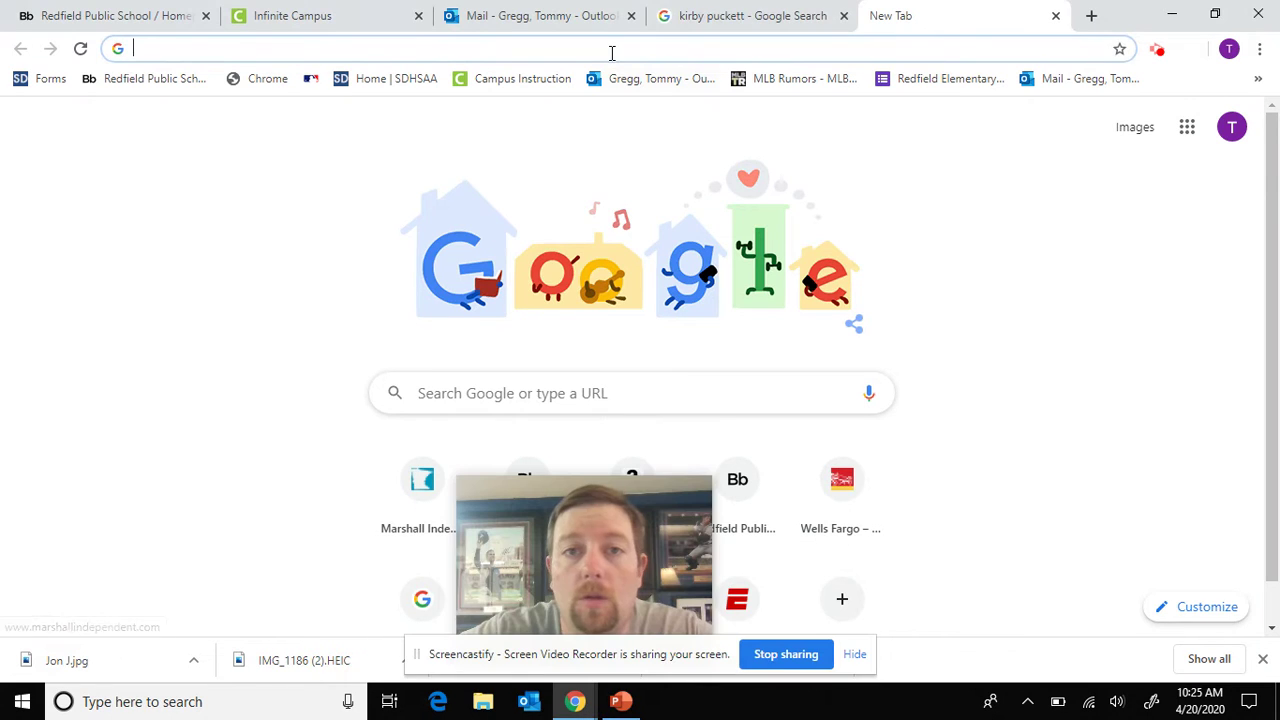
click(735, 15)
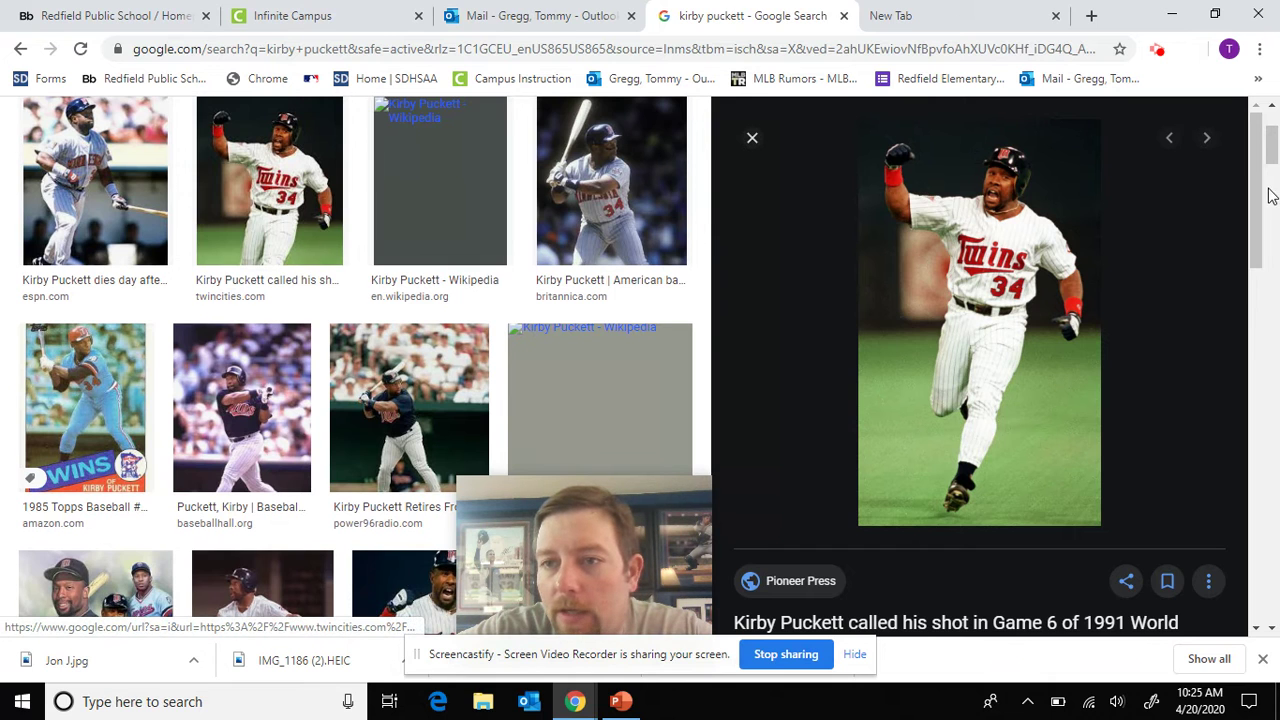
scroll(1272, 162, up, 2)
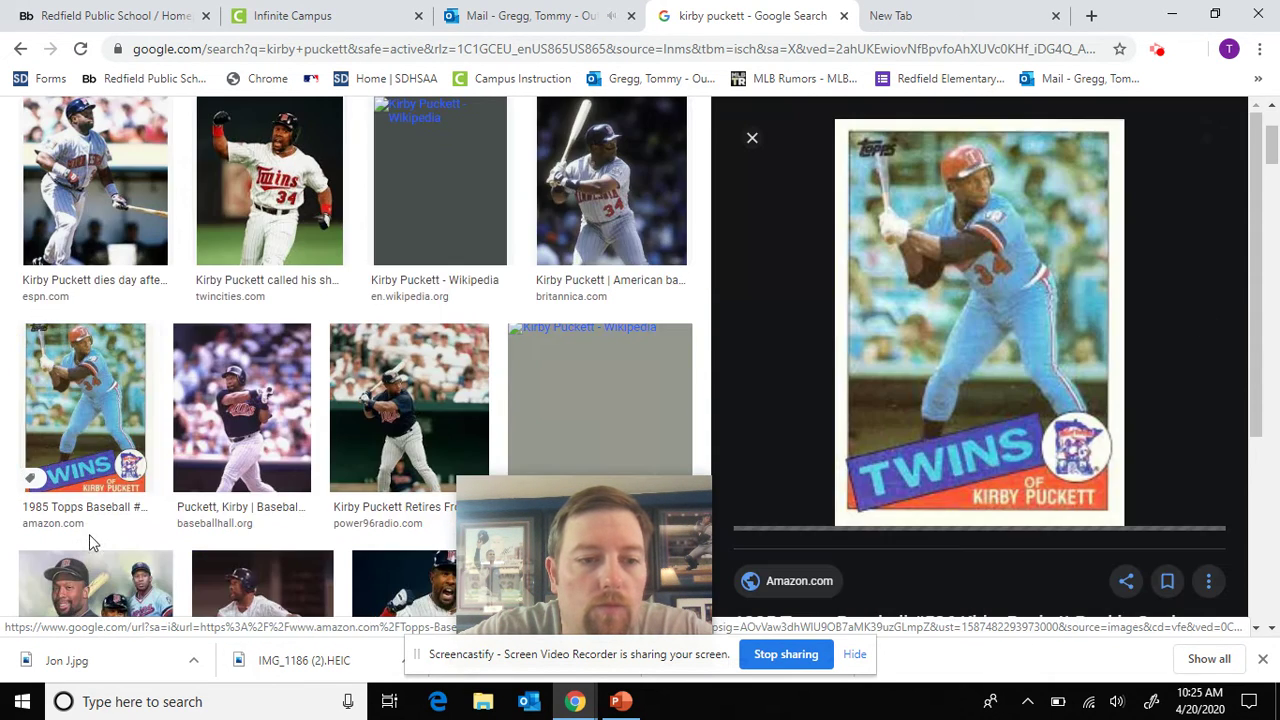
click(89, 537)
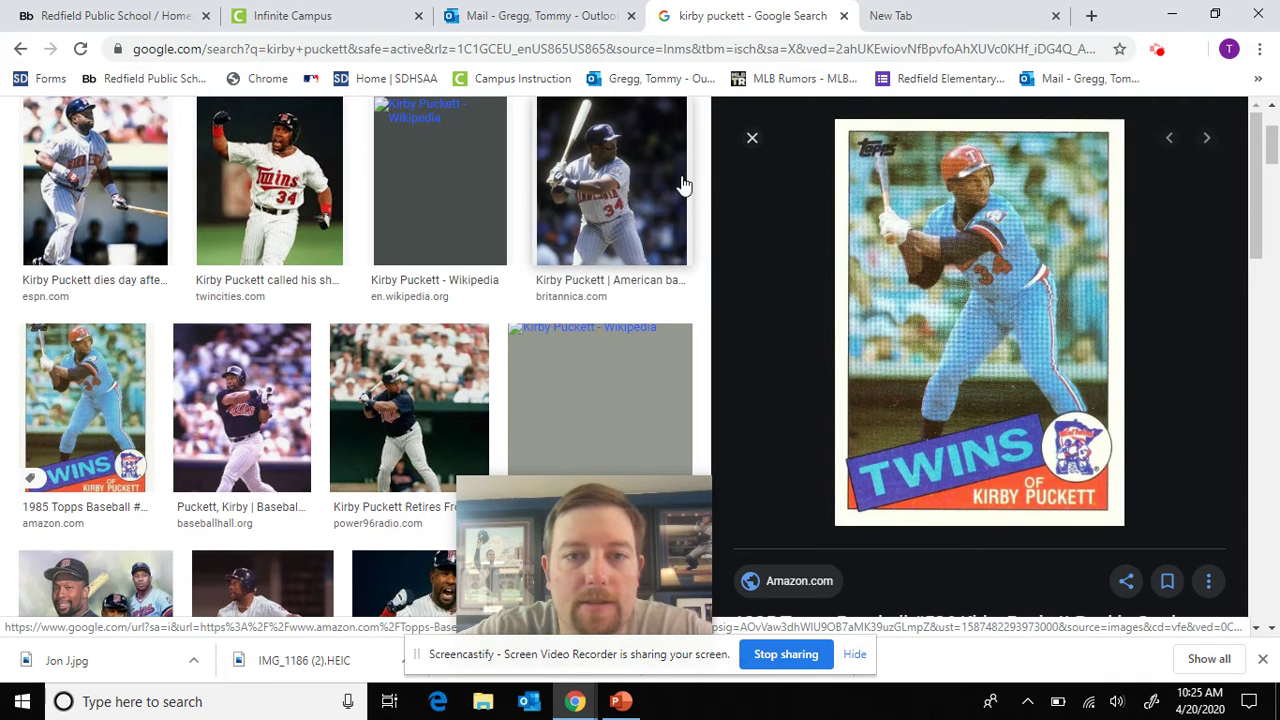
click(607, 195)
right_click(925, 245)
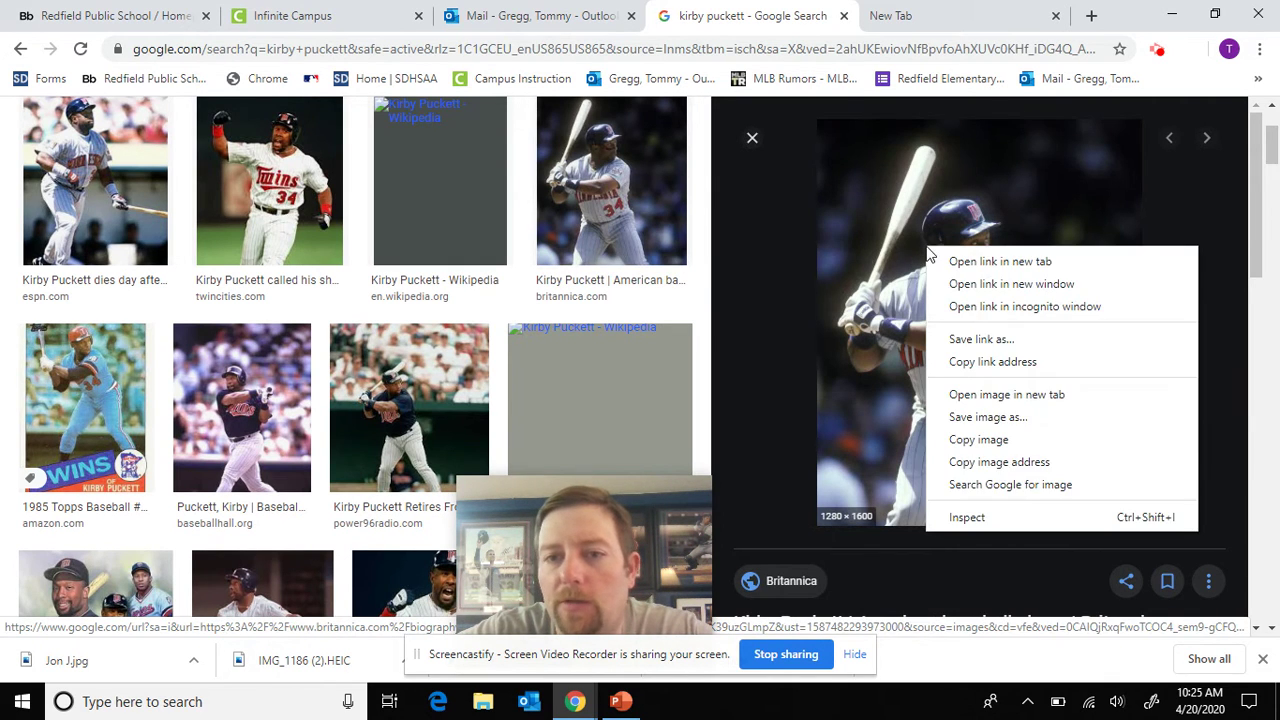
click(1035, 443)
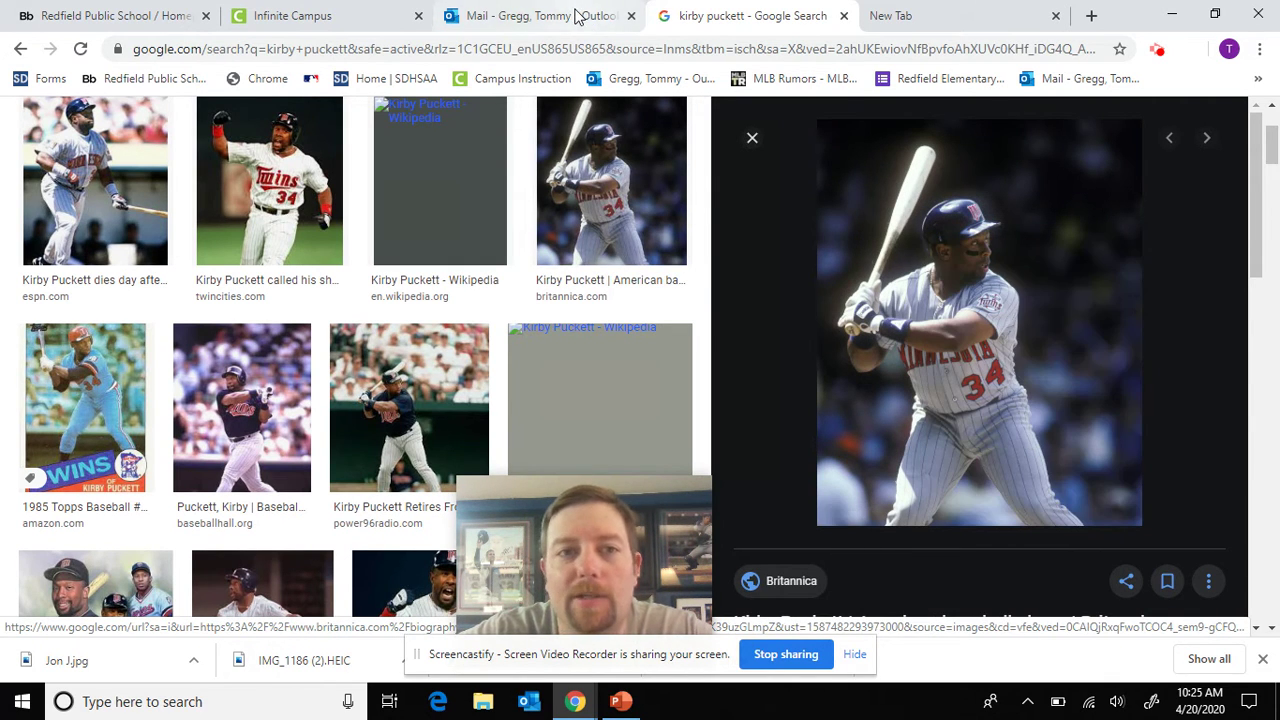
click(621, 701)
- Paste the copied batting photo onto the slide and close Design Ideas
right_click(476, 315)
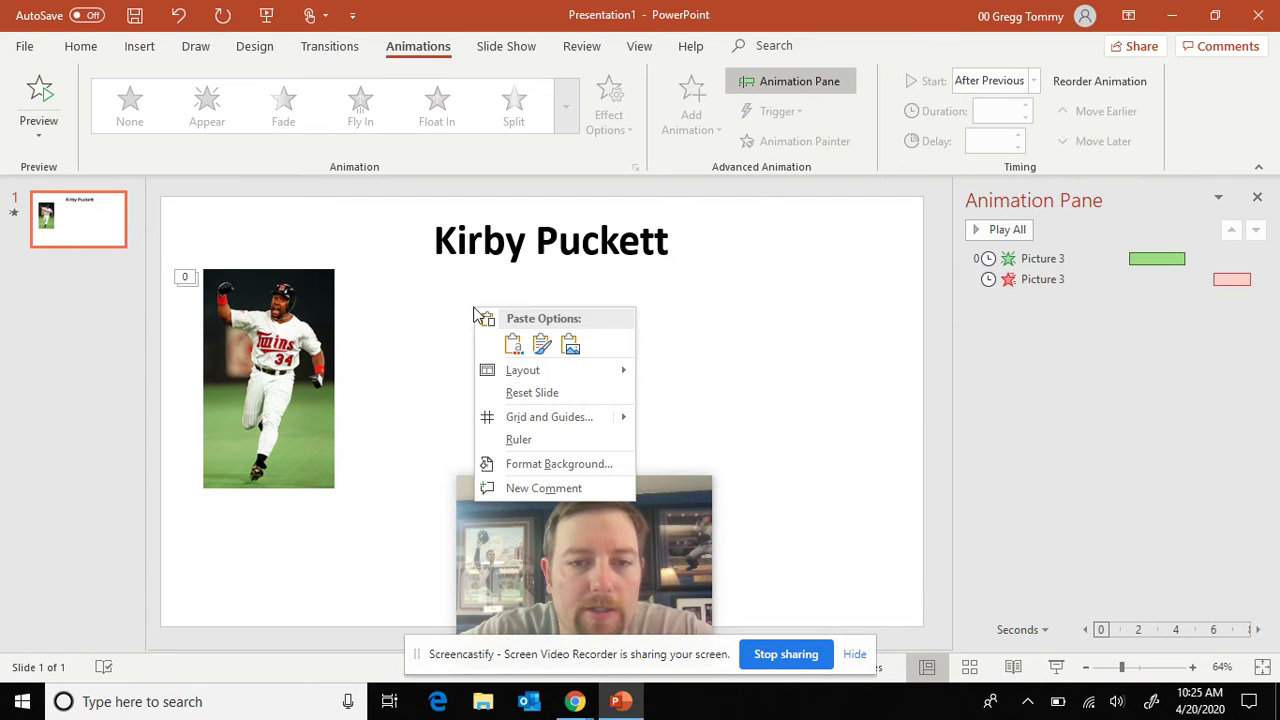
click(571, 339)
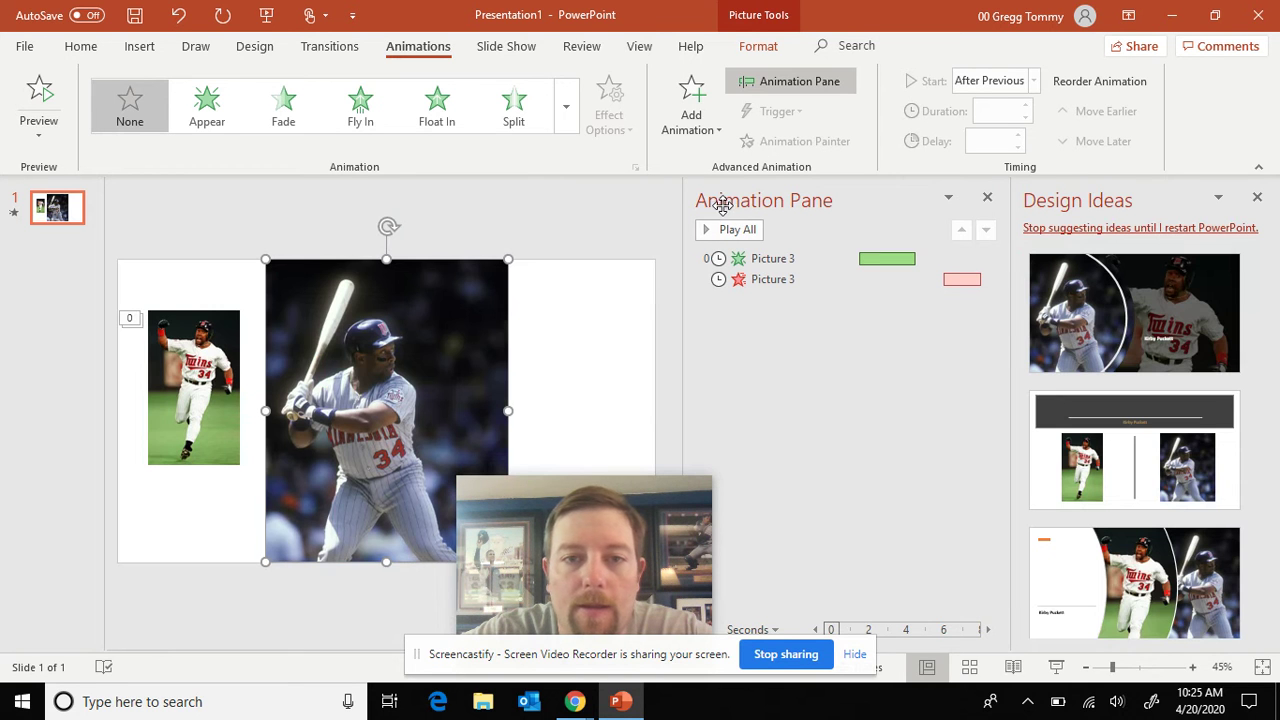
click(1258, 197)
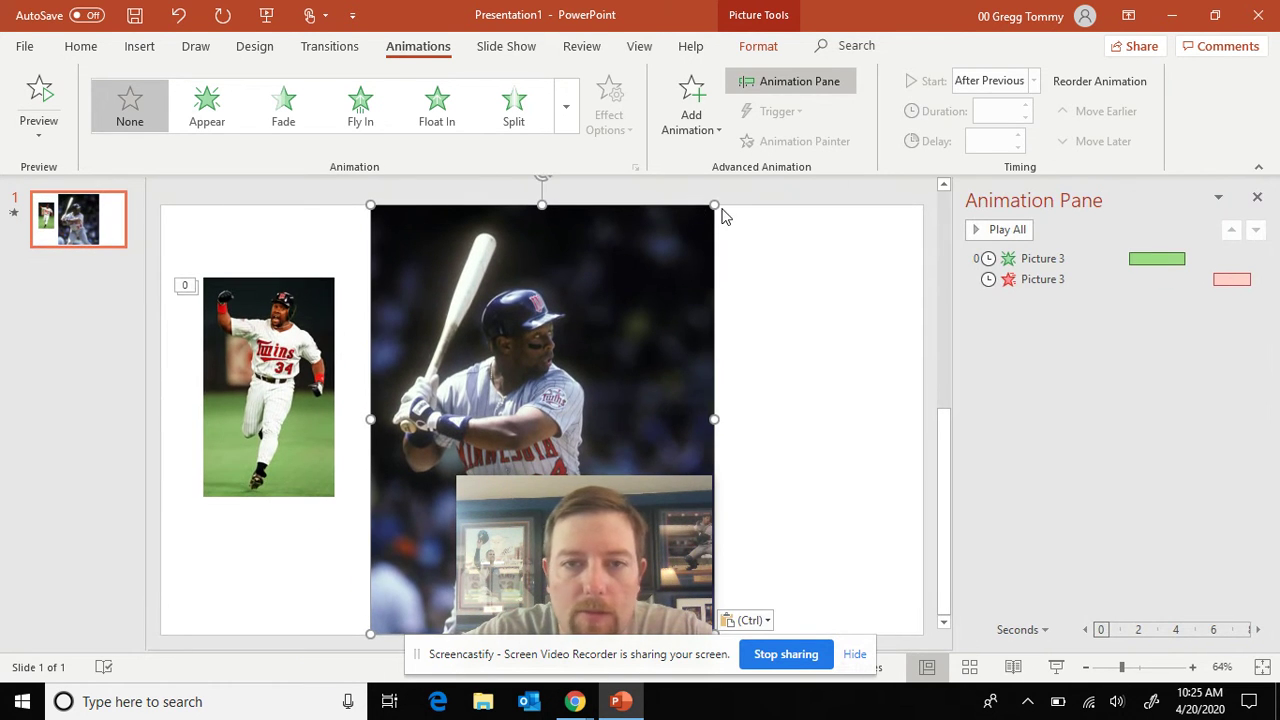
- Shrink the batting photo and position it beside the running photo below the title
drag(713, 205, 480, 497)
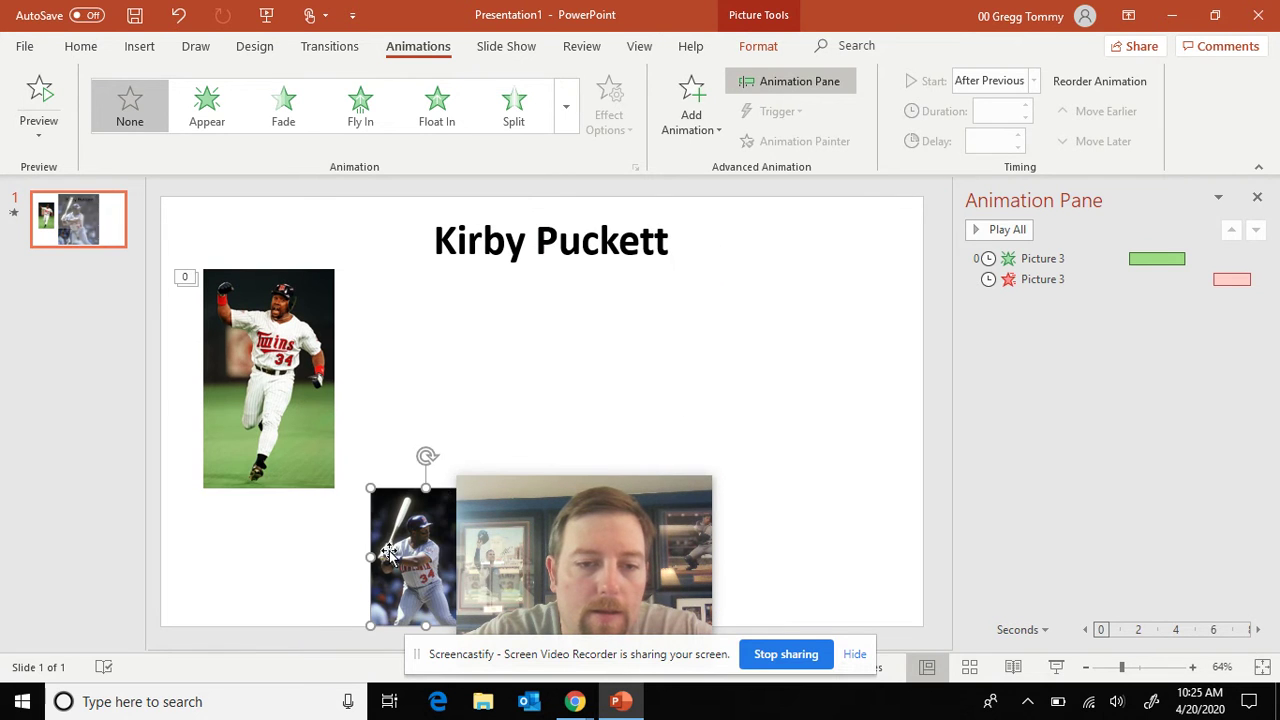
drag(390, 555, 397, 323)
drag(489, 406, 494, 417)
drag(451, 379, 451, 379)
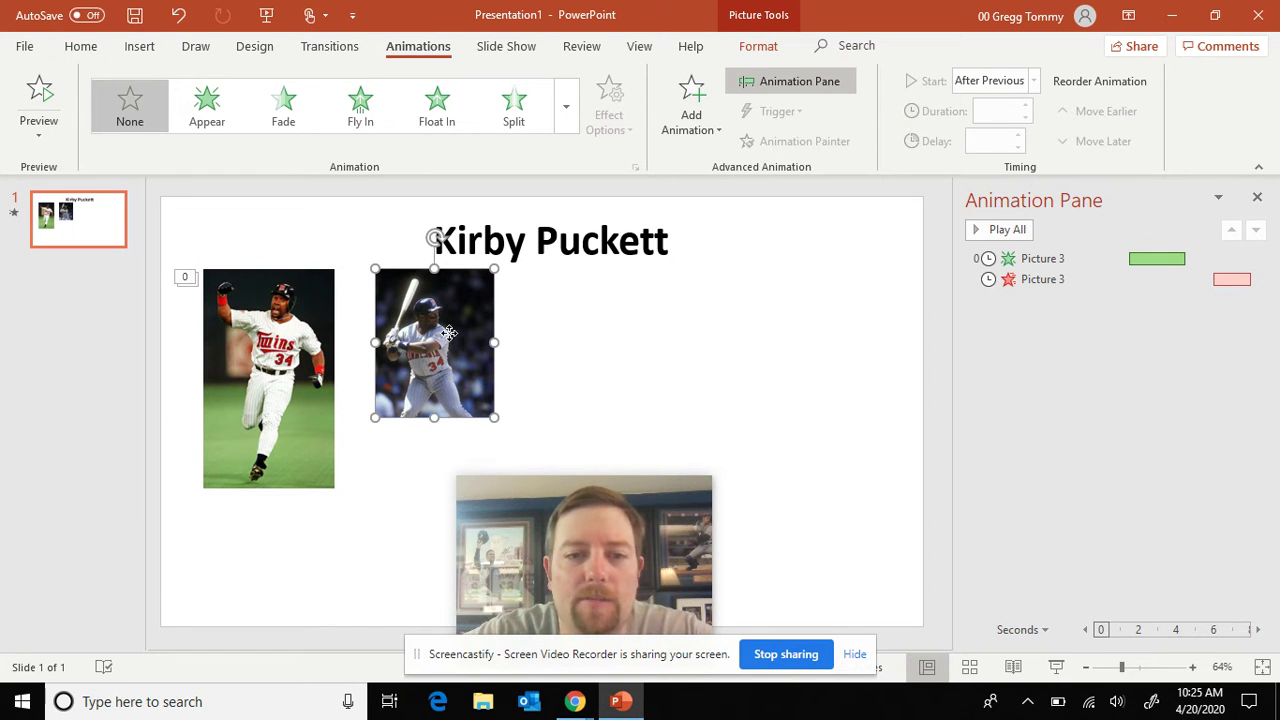
click(680, 97)
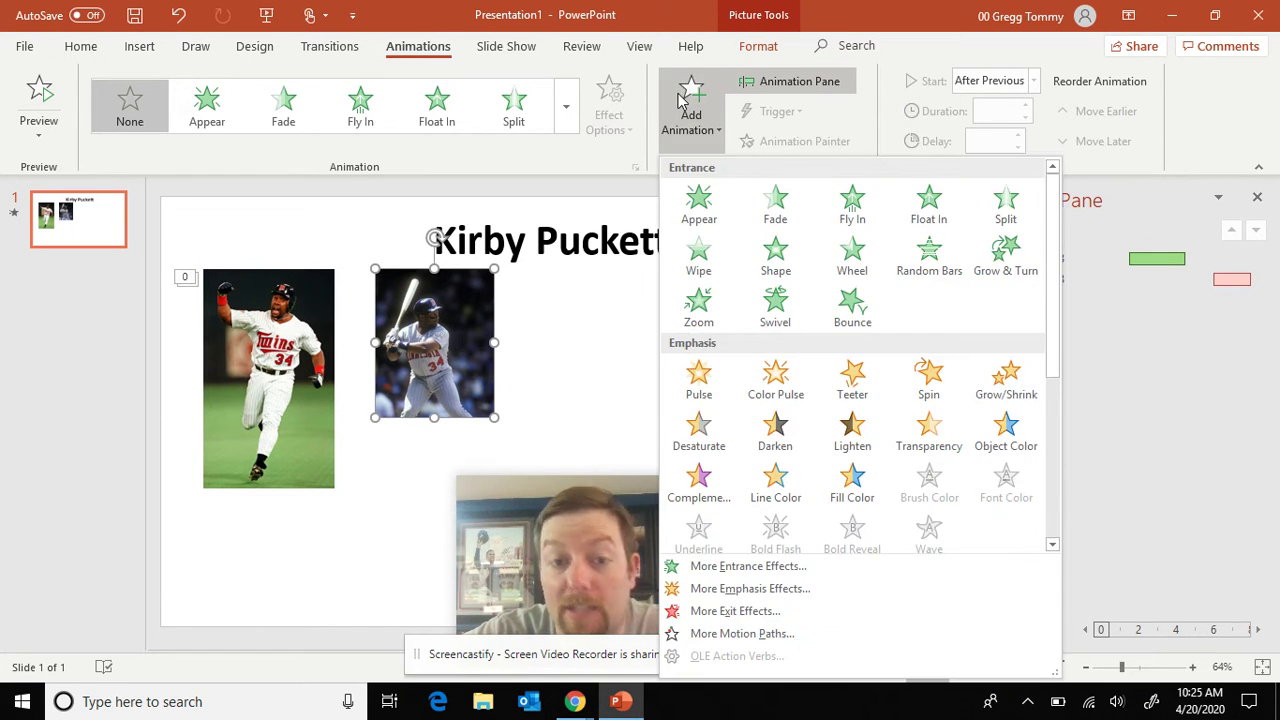
- Add a Random Bars entrance to Picture 4, After Previous, 1.5 s delay, 3 s duration
click(929, 256)
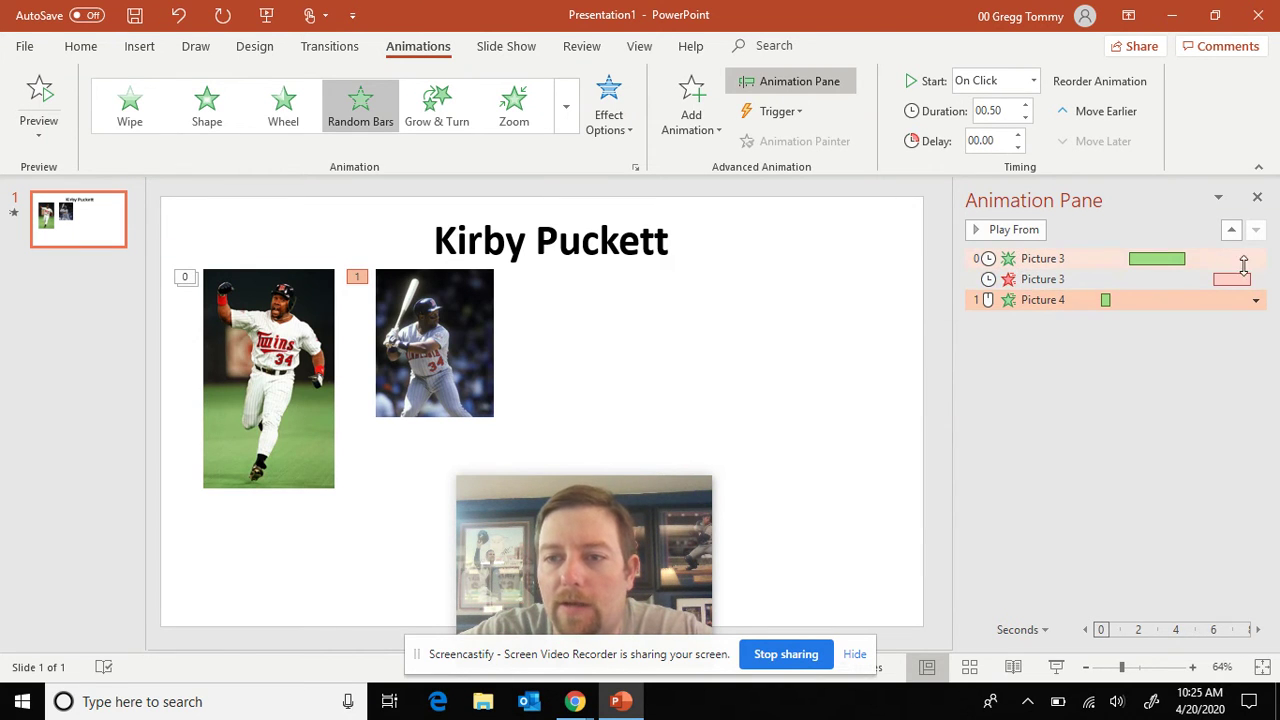
click(1256, 301)
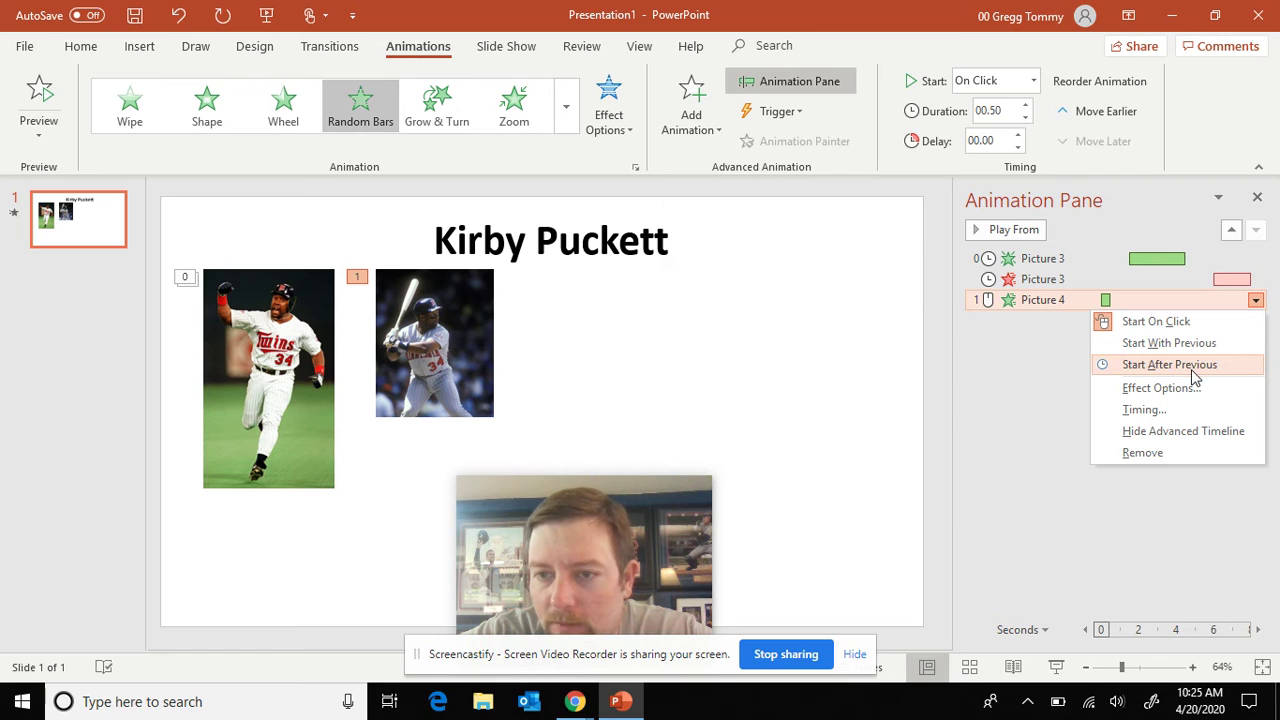
click(1182, 408)
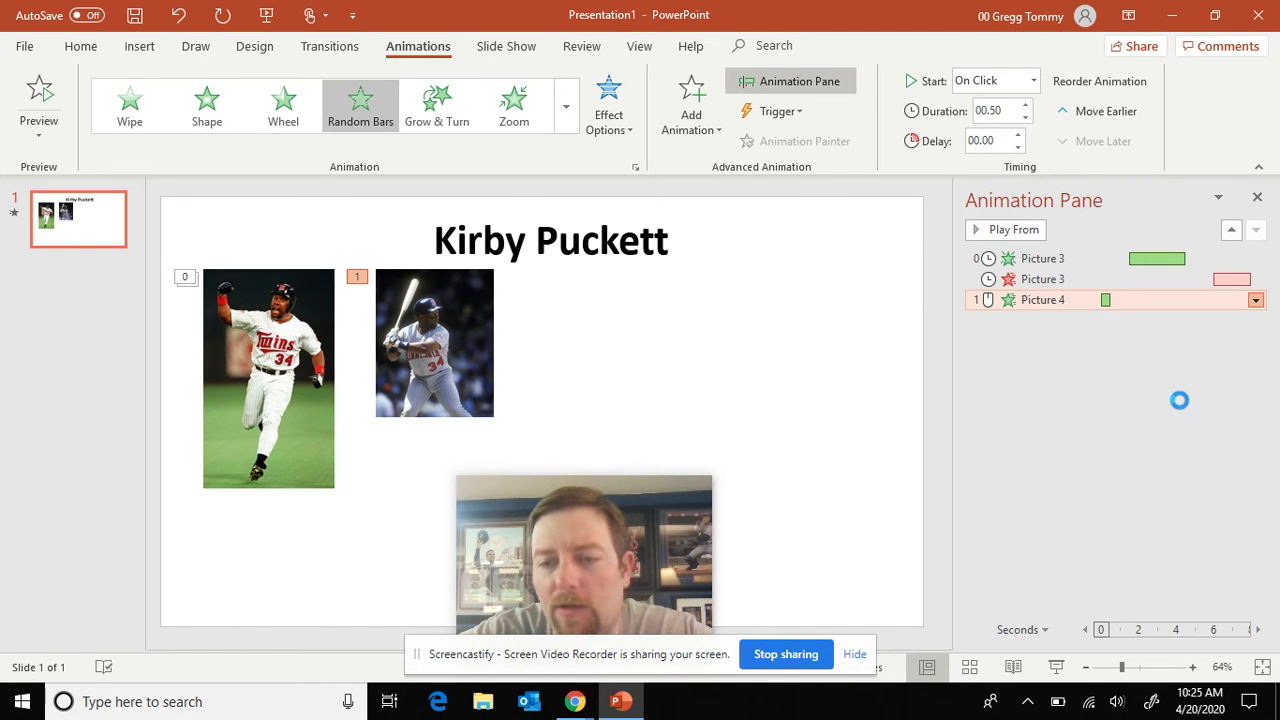
click(697, 236)
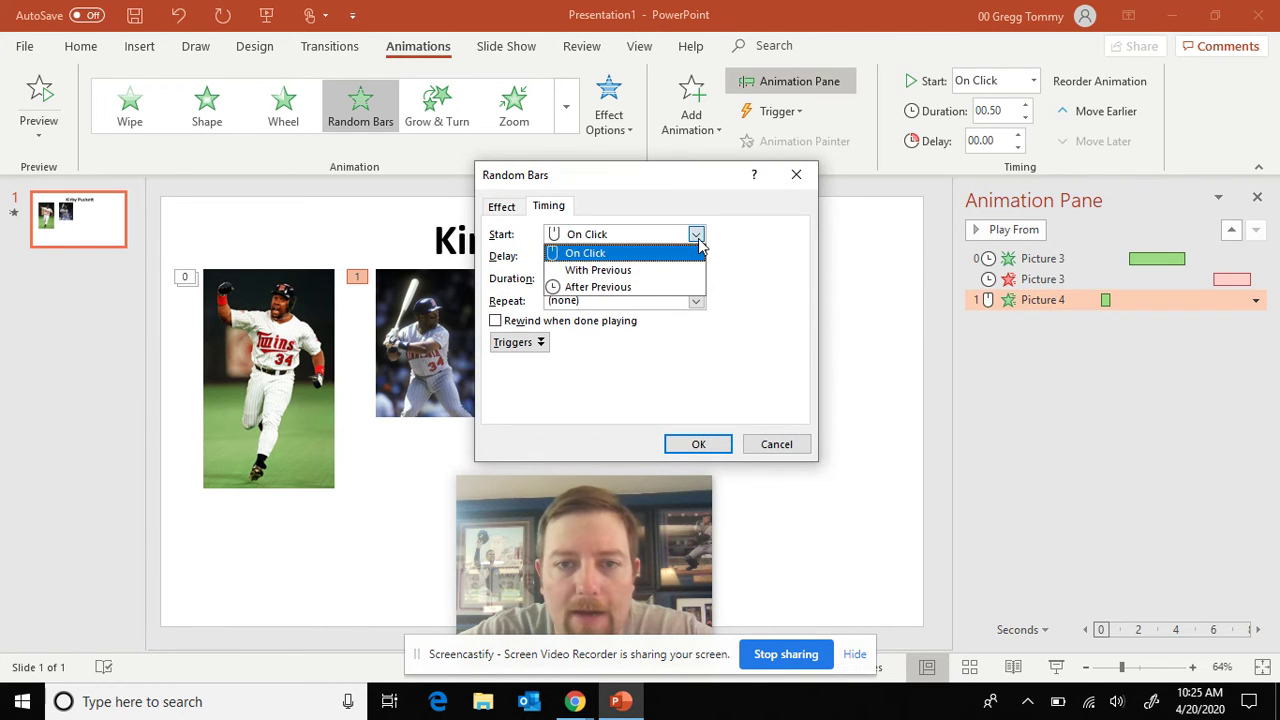
click(671, 288)
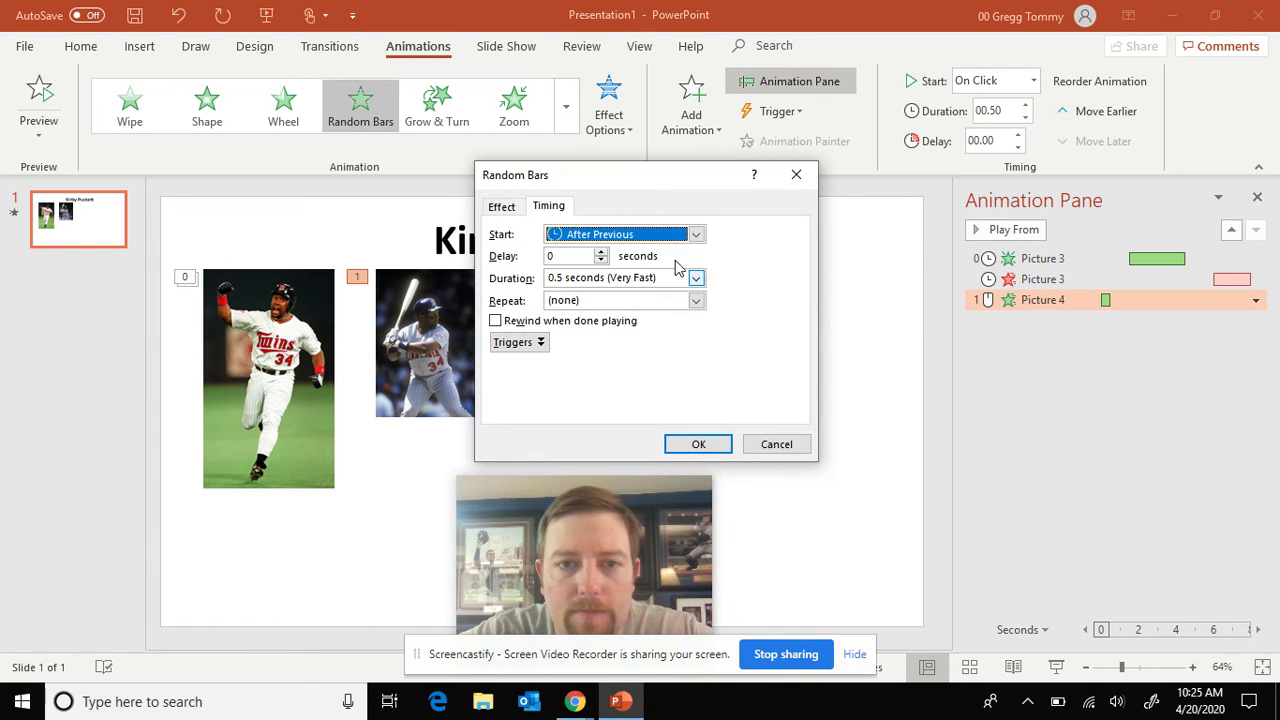
click(602, 252)
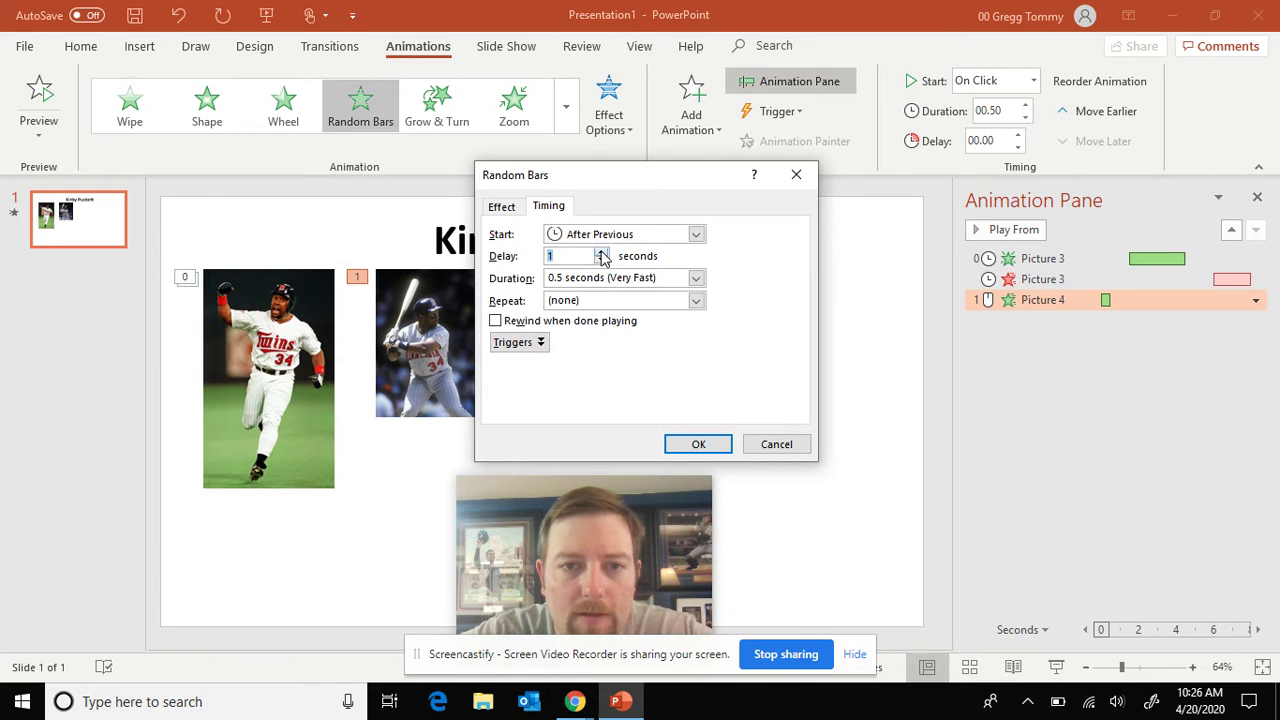
click(696, 278)
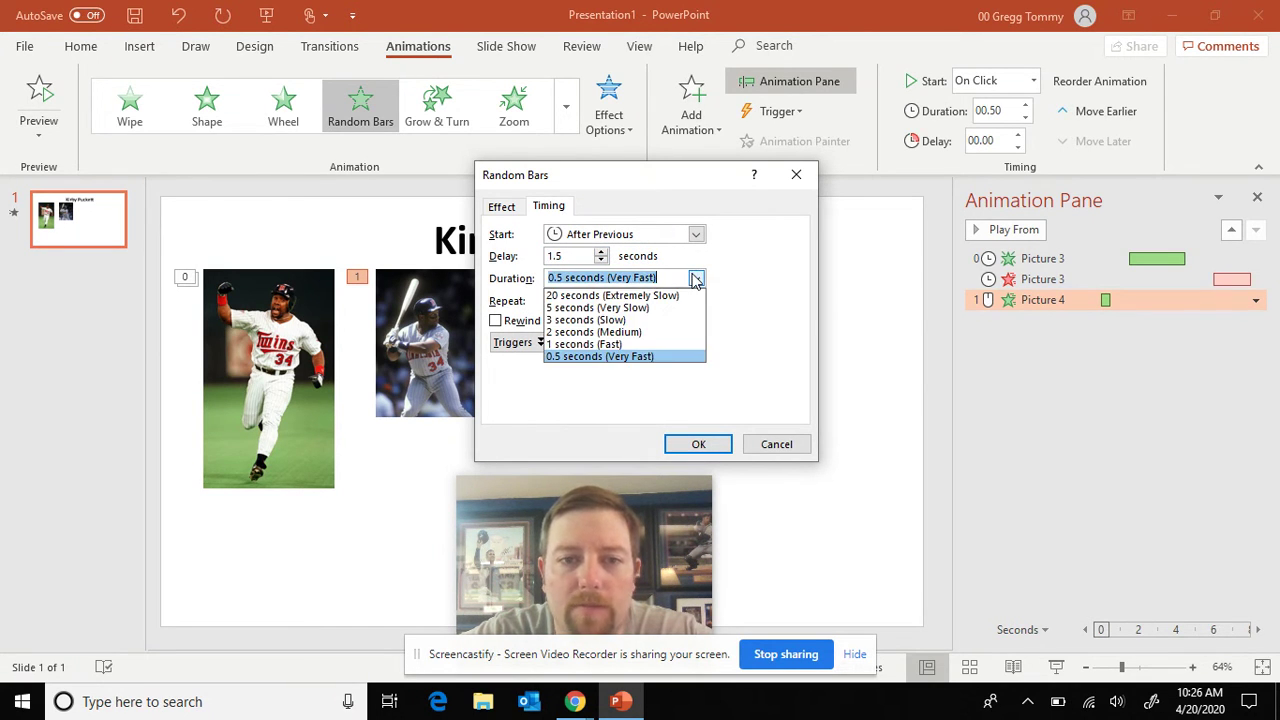
click(668, 322)
click(697, 442)
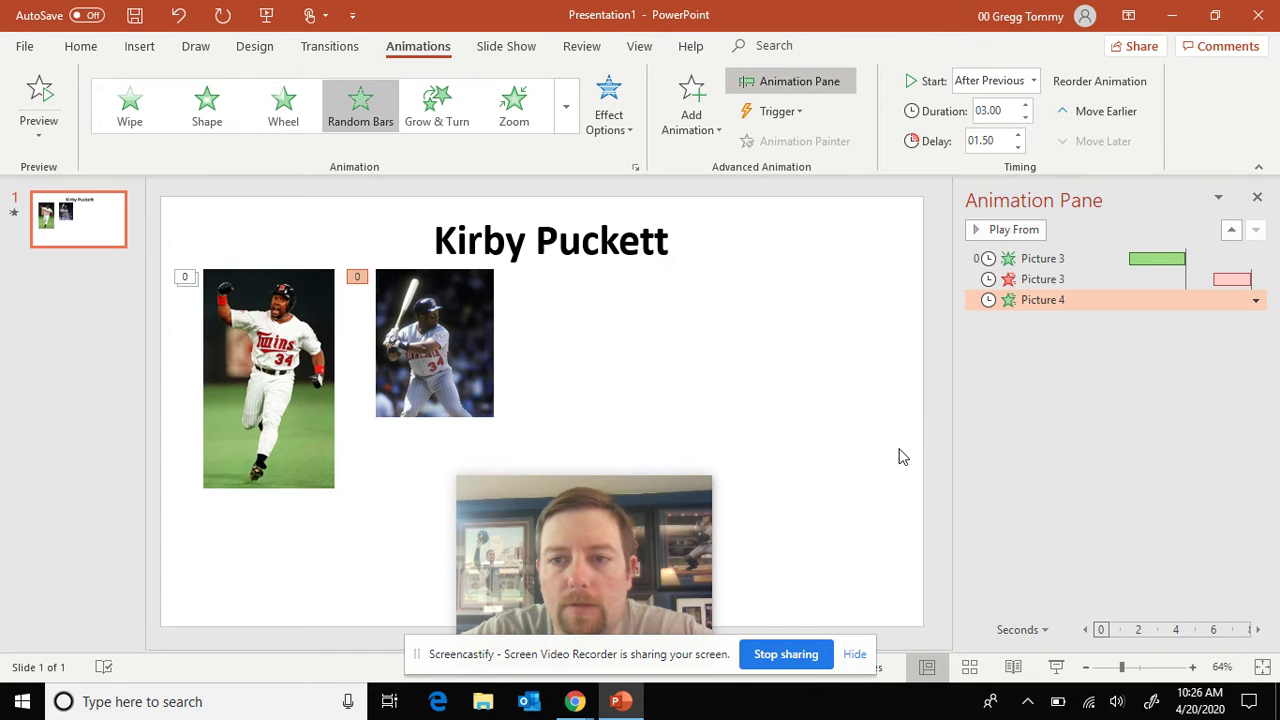
- Apply the Plus exit effect to the batting photo
click(437, 380)
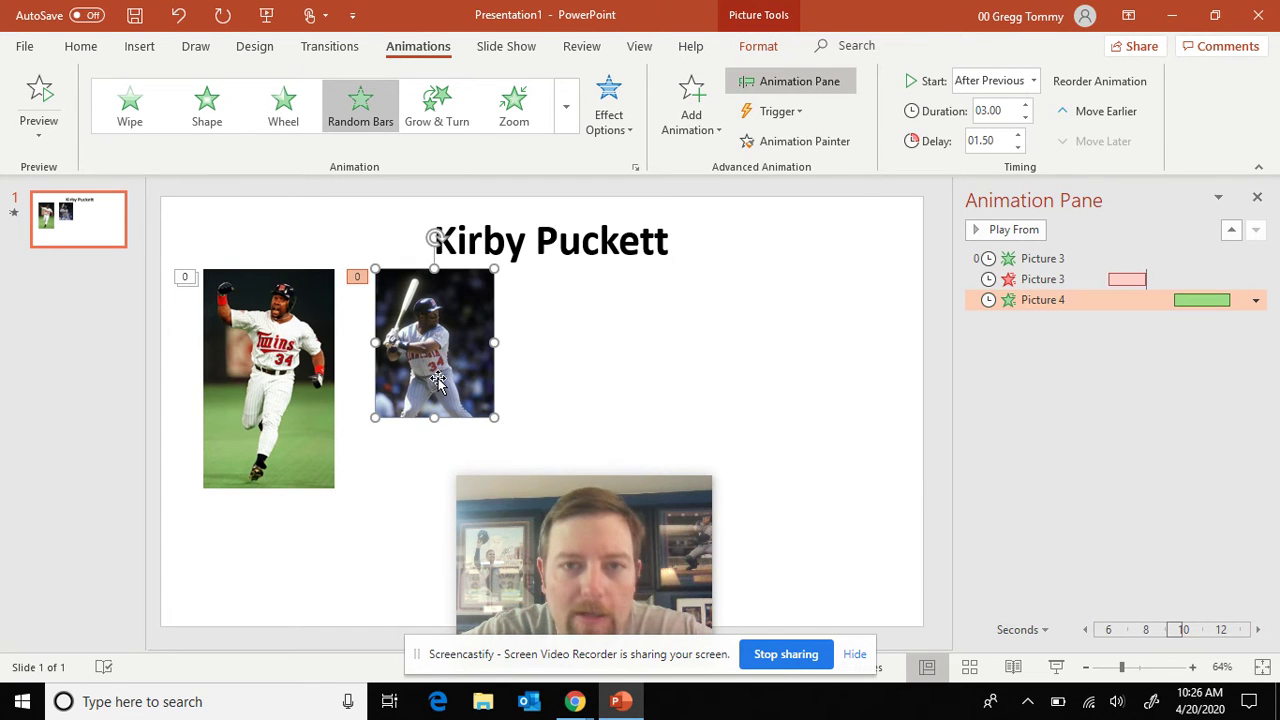
click(703, 126)
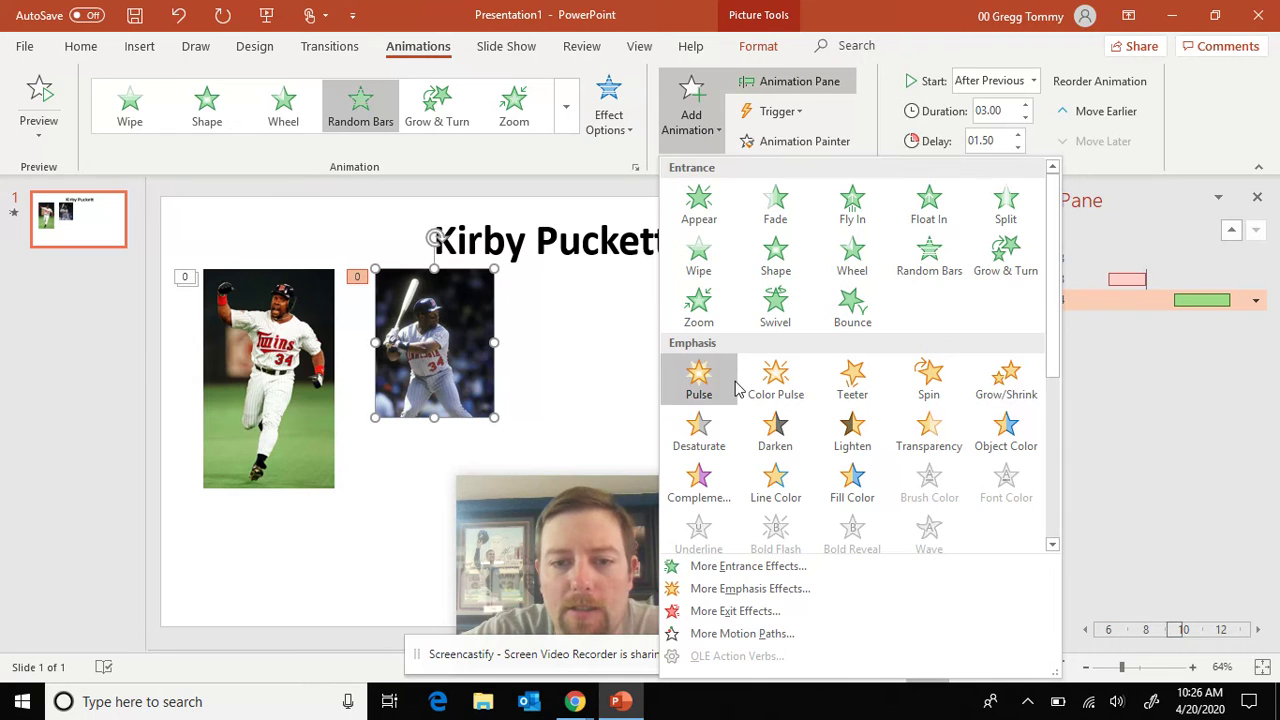
click(745, 610)
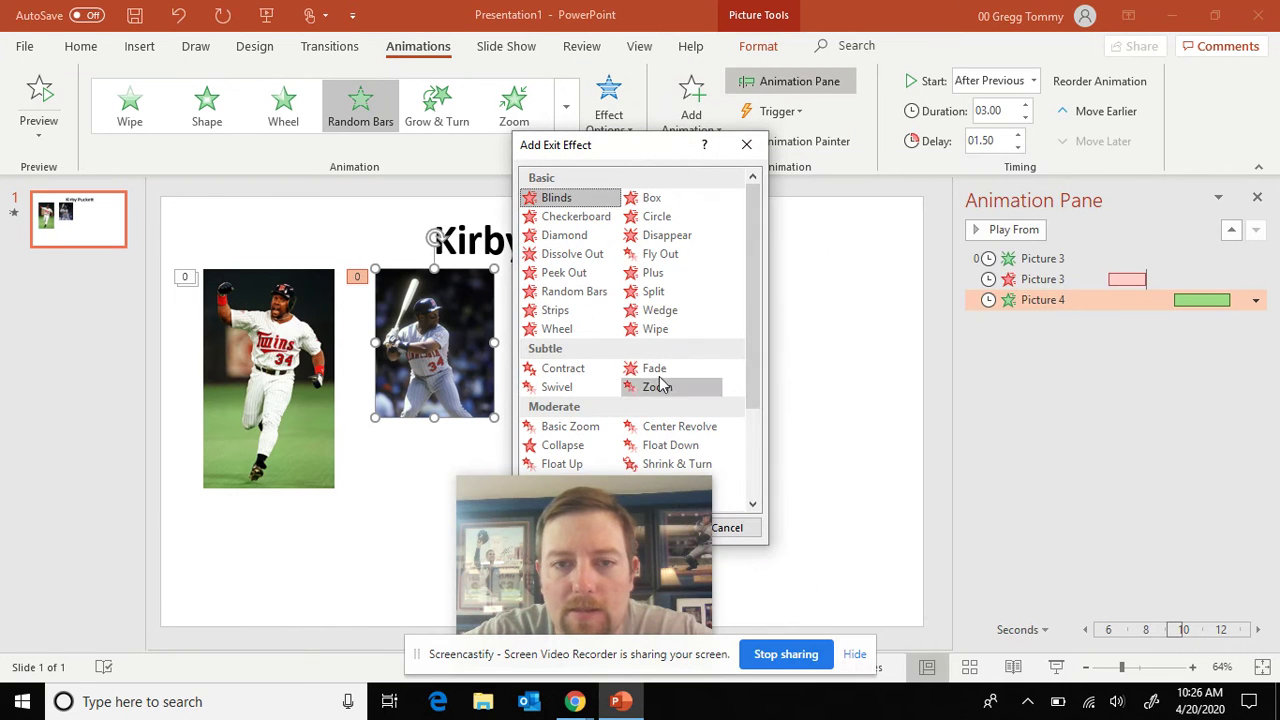
click(647, 274)
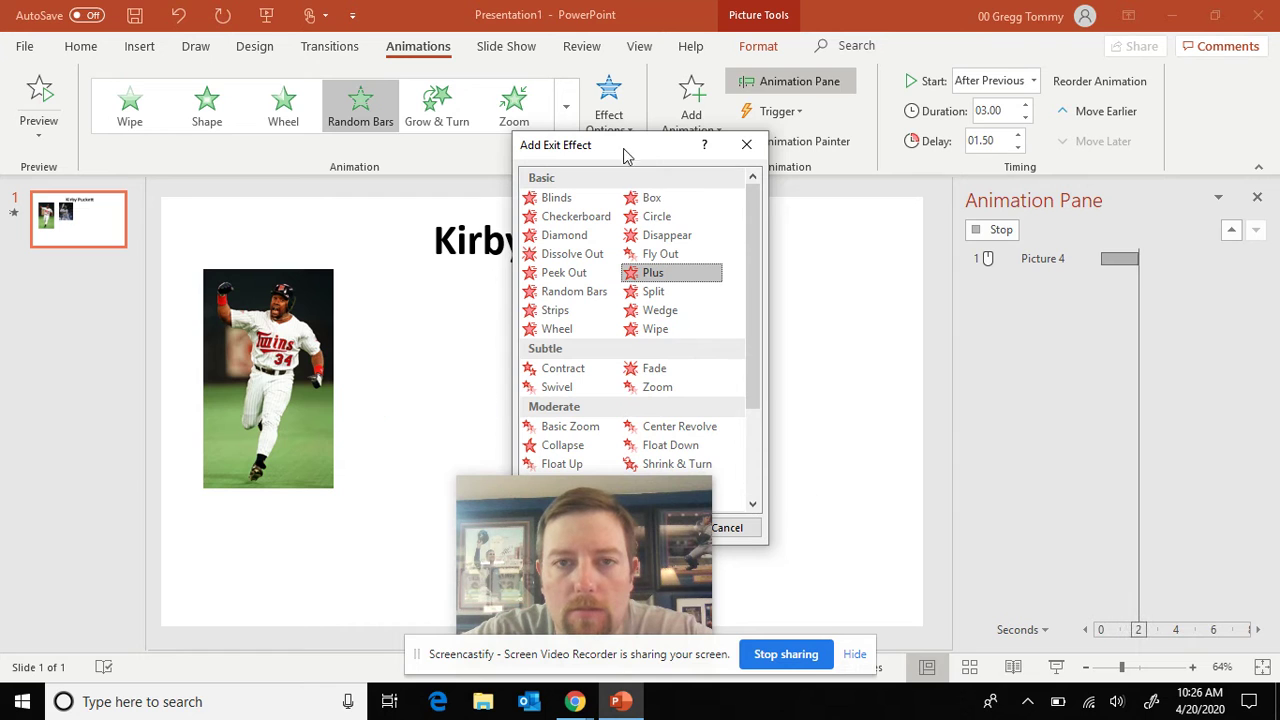
drag(592, 138, 617, 52)
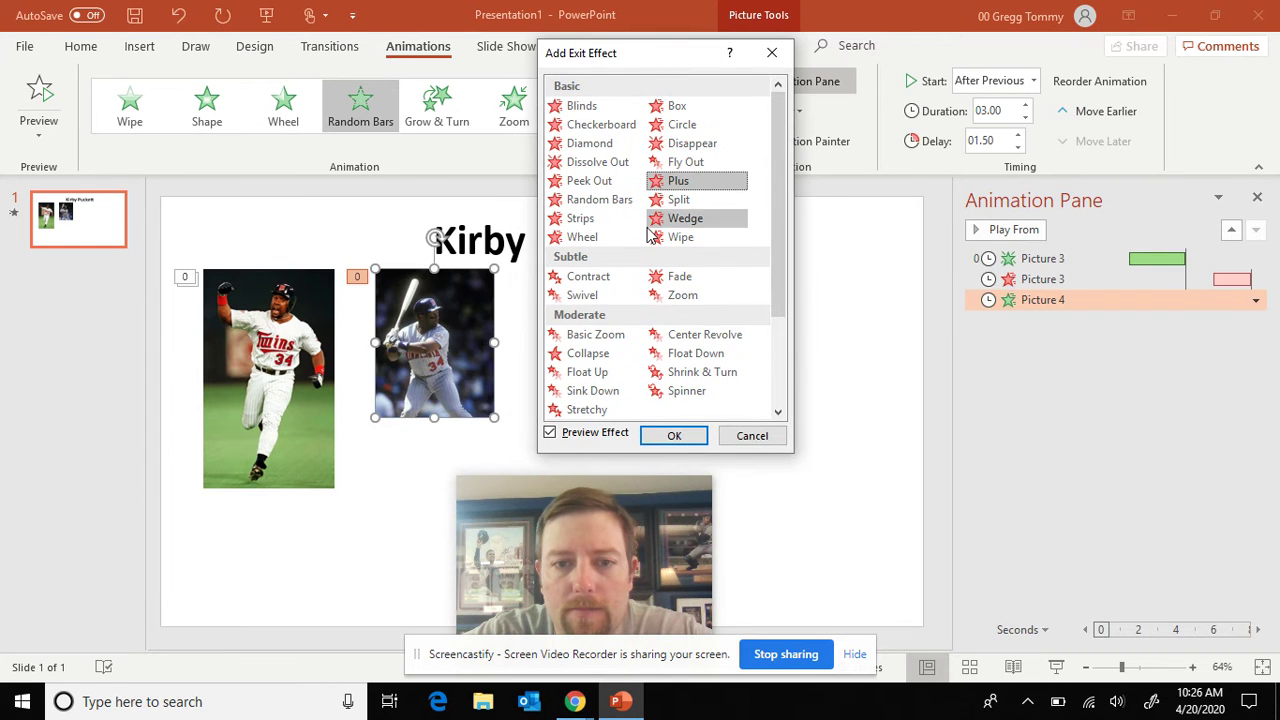
click(670, 446)
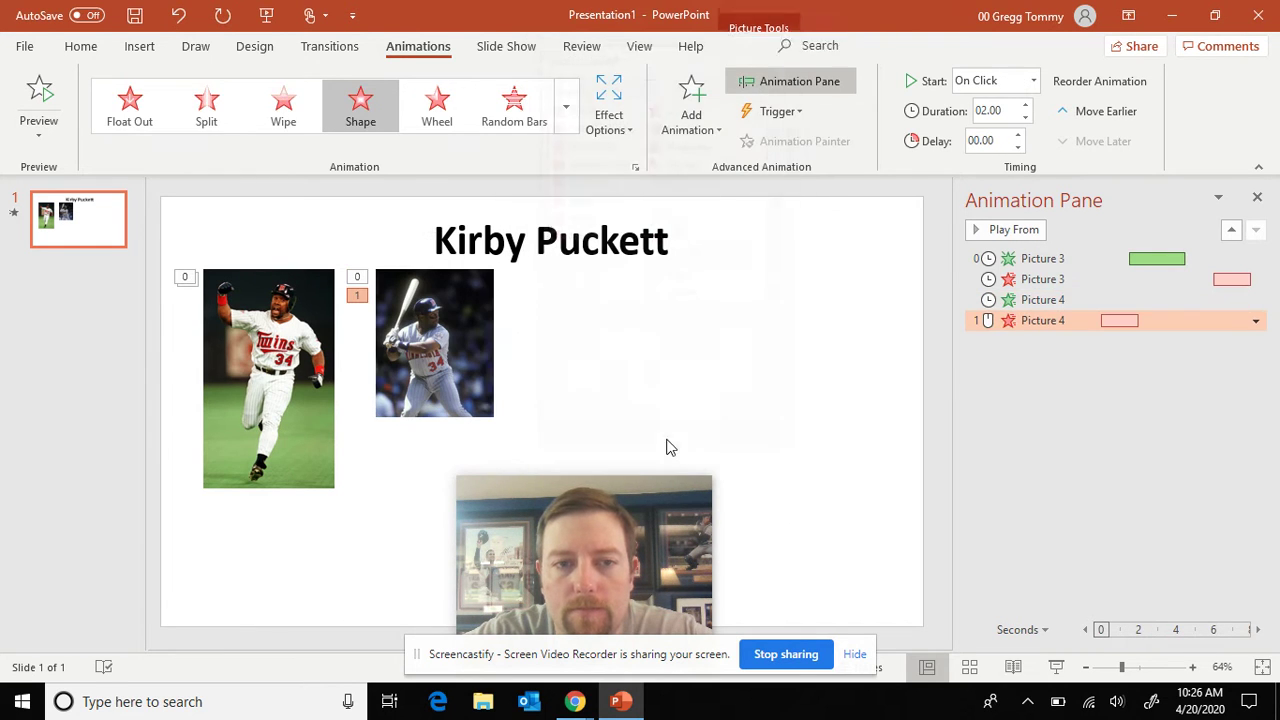
- Time the batting photo's animations After Previous with a 1.5 s delay and 3 s duration
click(448, 333)
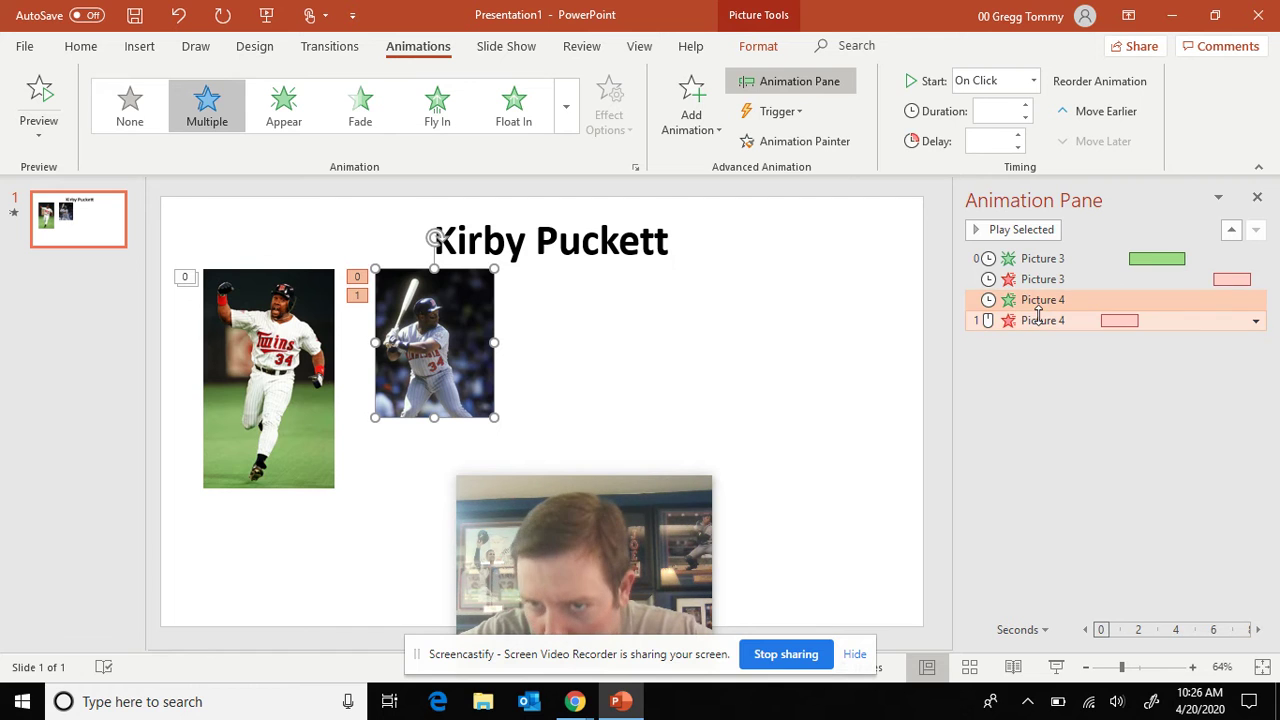
click(1256, 321)
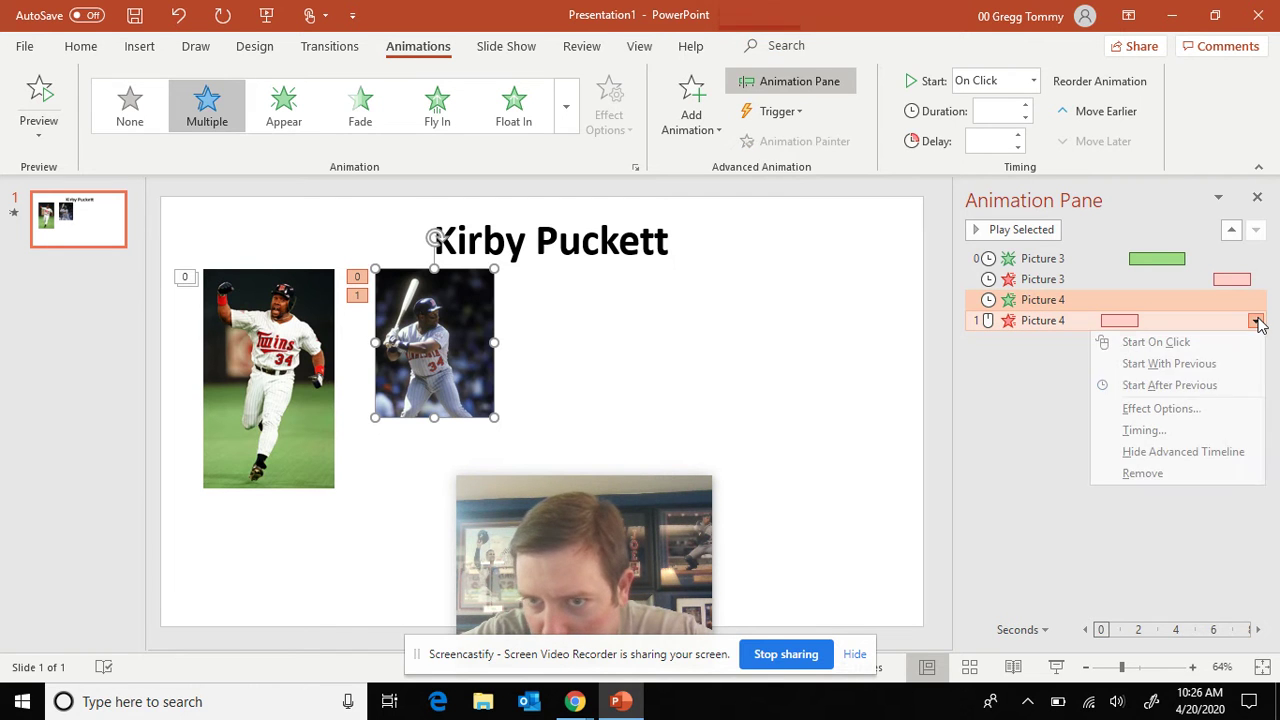
click(1177, 432)
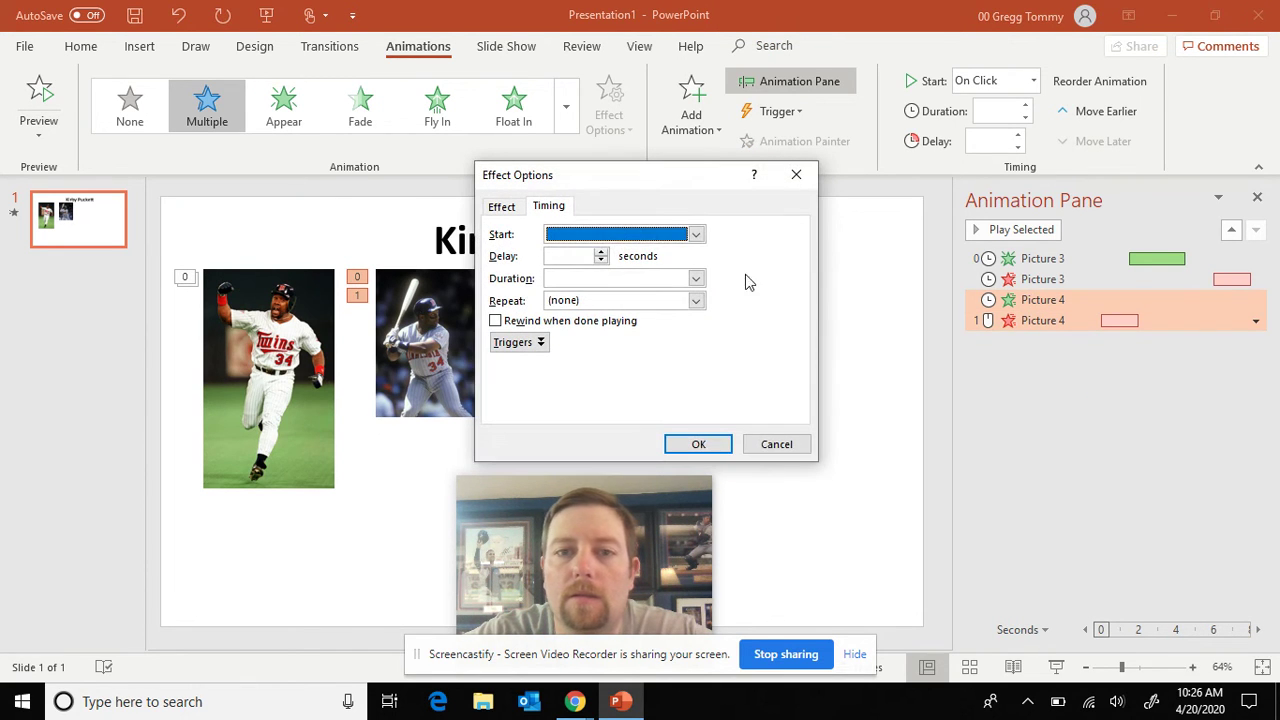
click(683, 238)
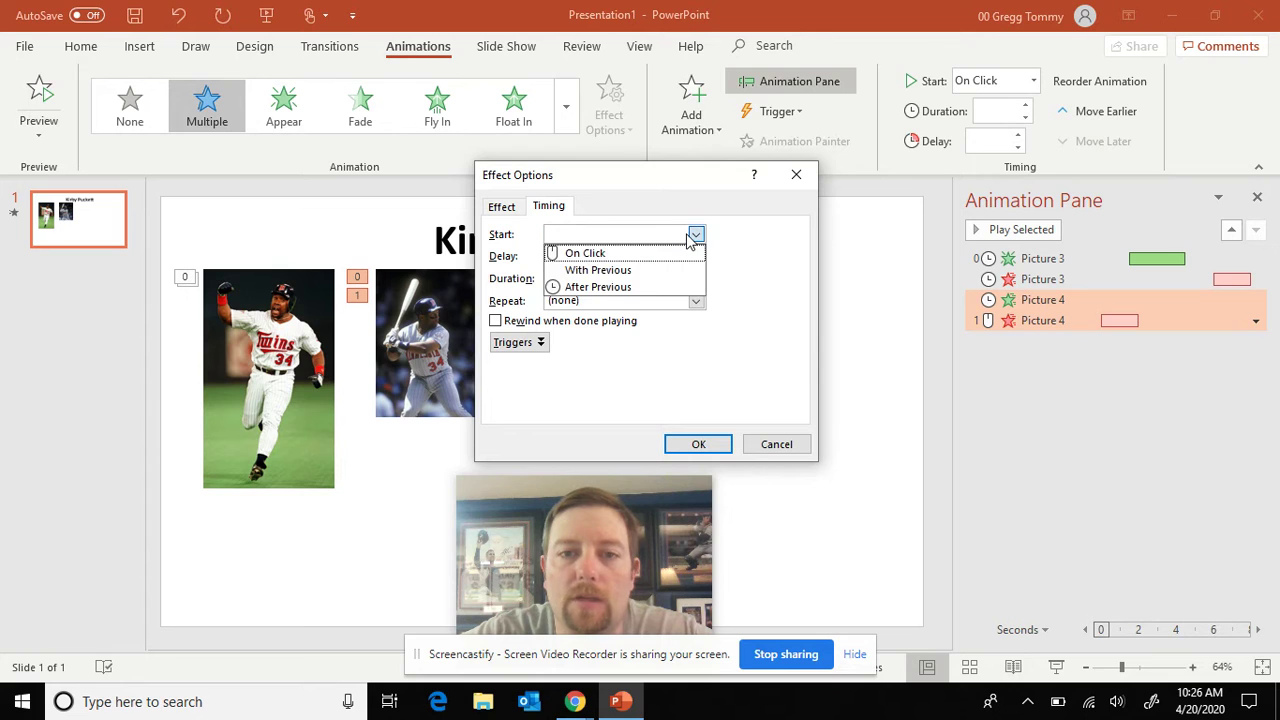
click(651, 288)
triple_click(603, 252)
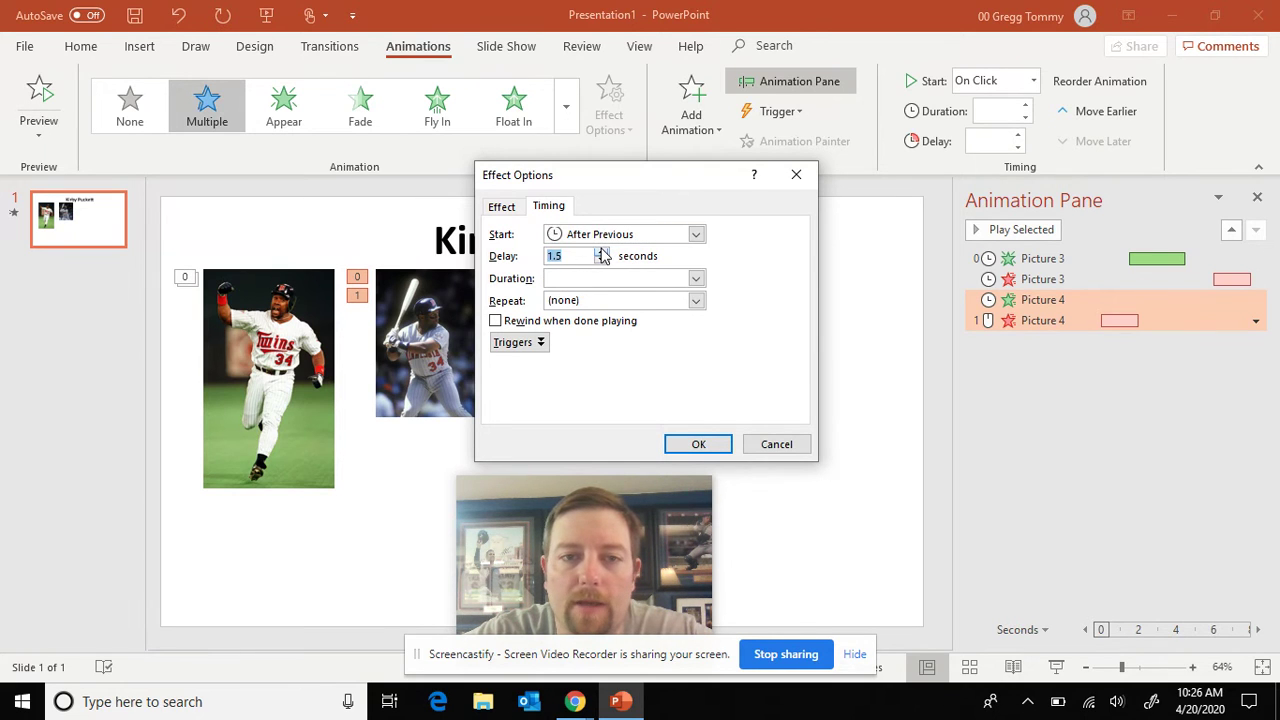
click(697, 280)
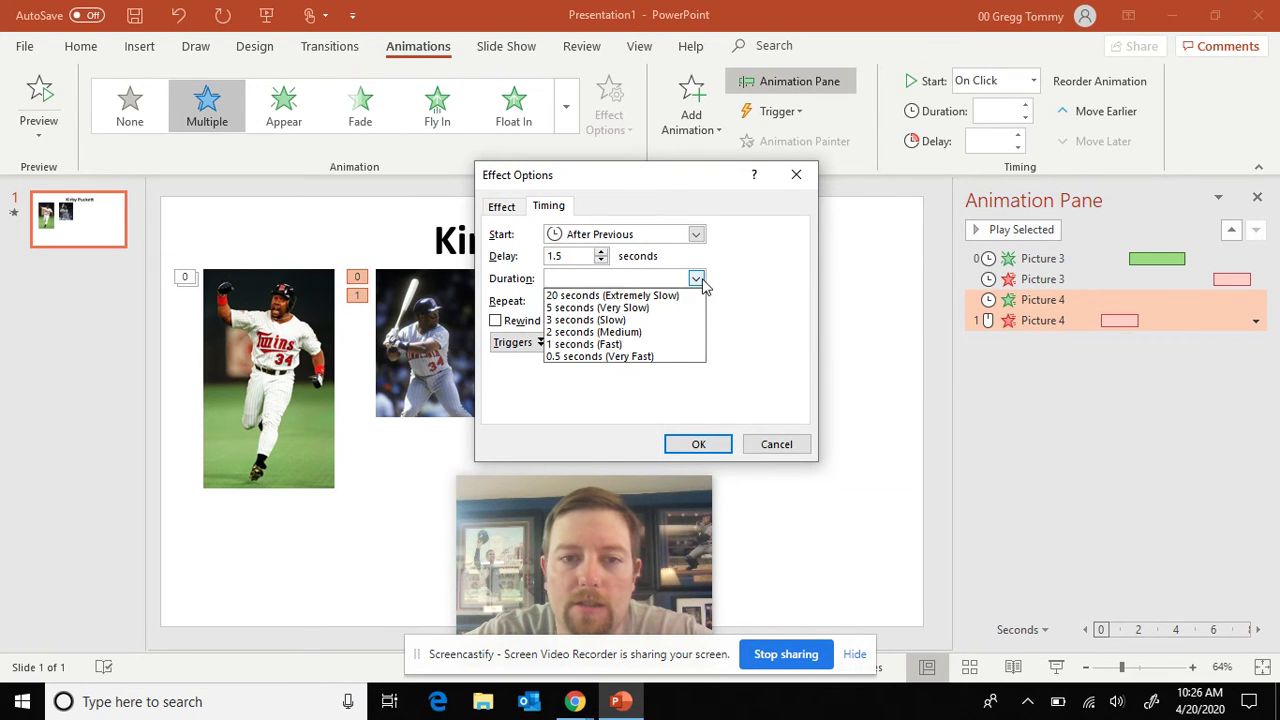
click(650, 320)
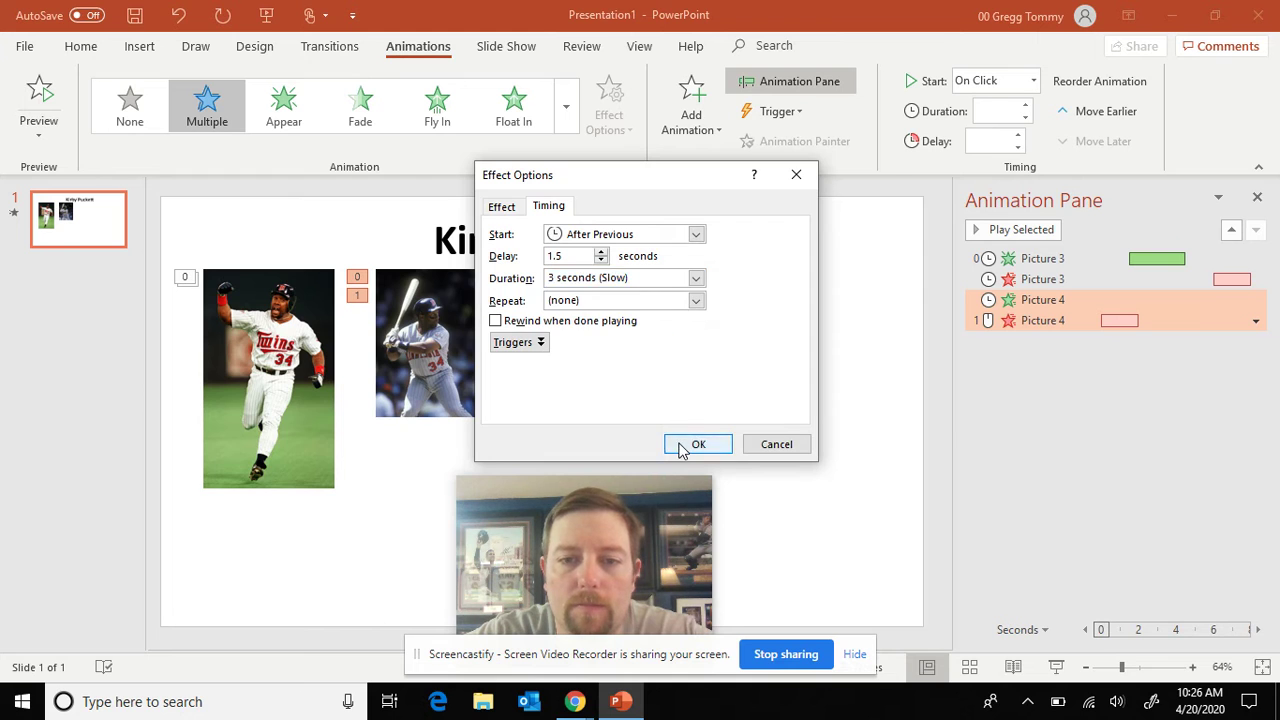
click(697, 444)
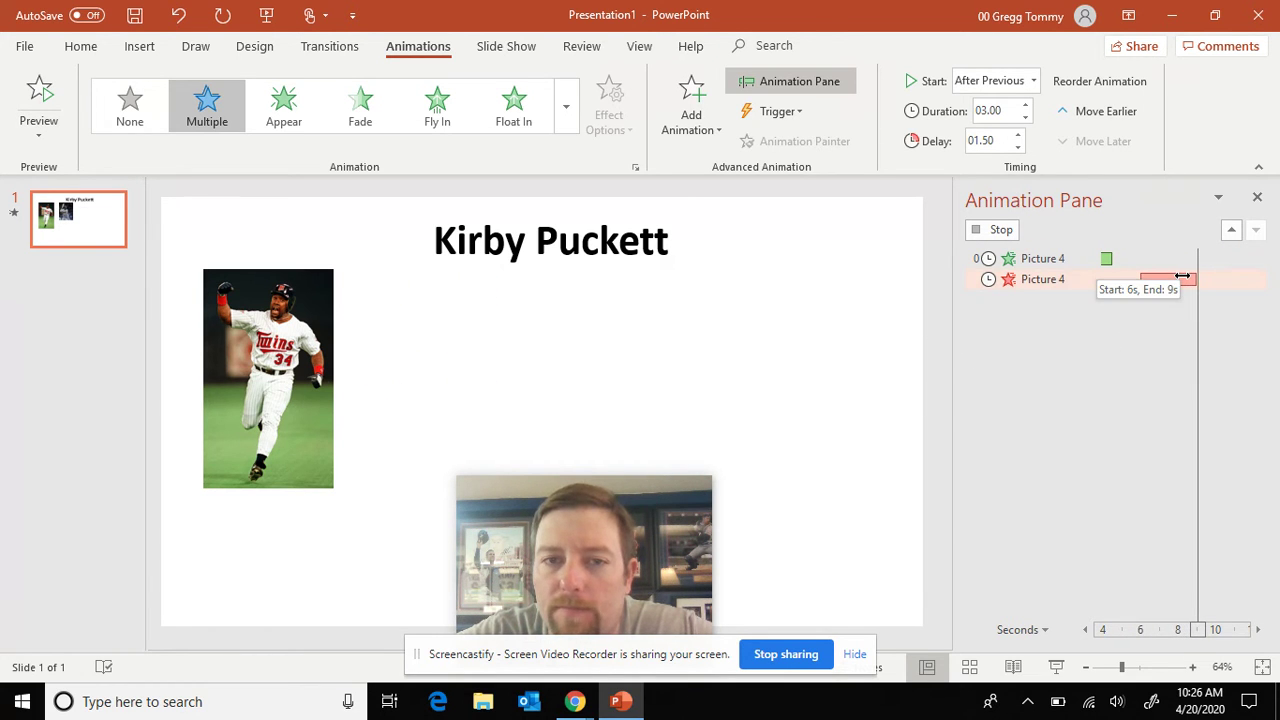
- Set Picture 3's fade entrance to start On Click
click(1065, 260)
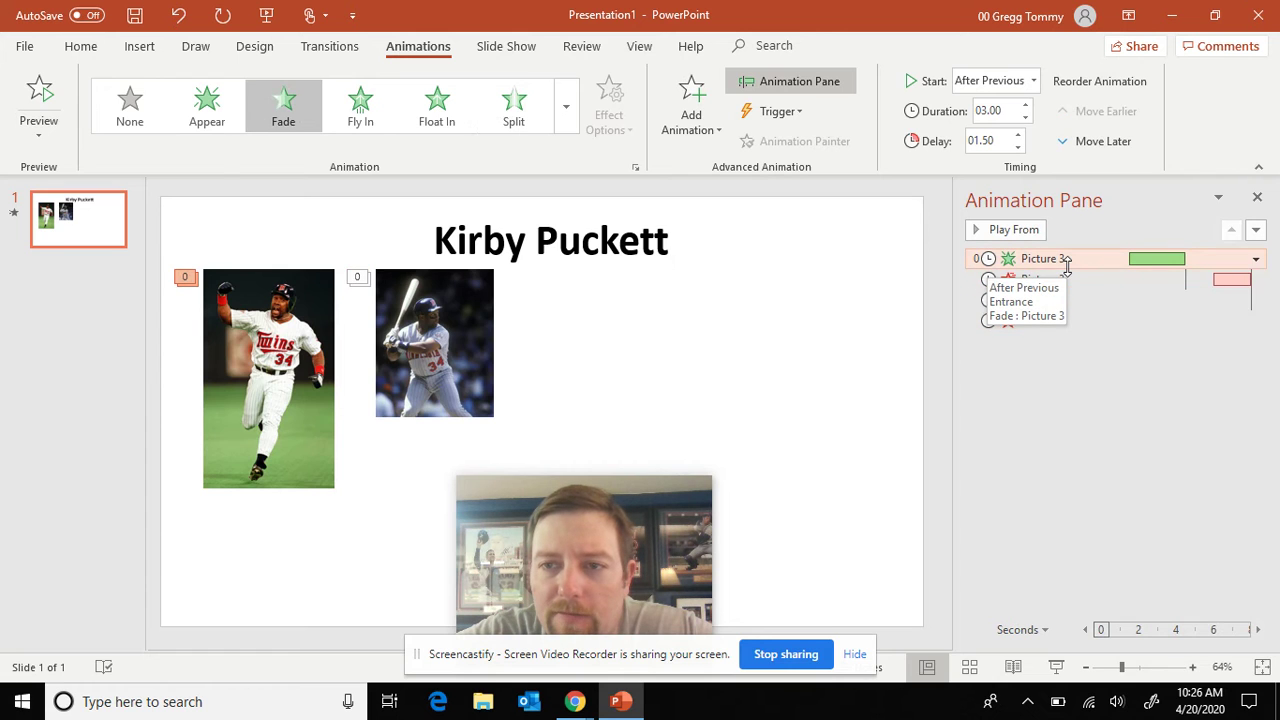
click(1255, 259)
click(1207, 366)
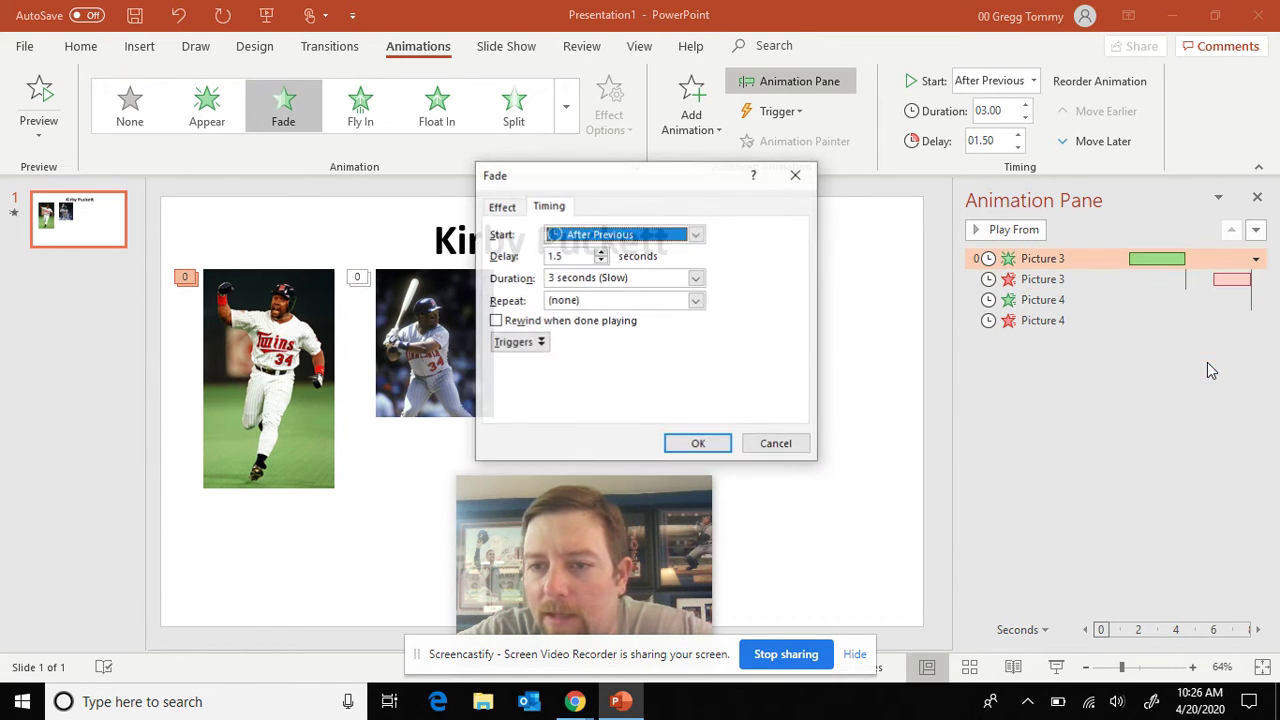
click(696, 233)
click(670, 252)
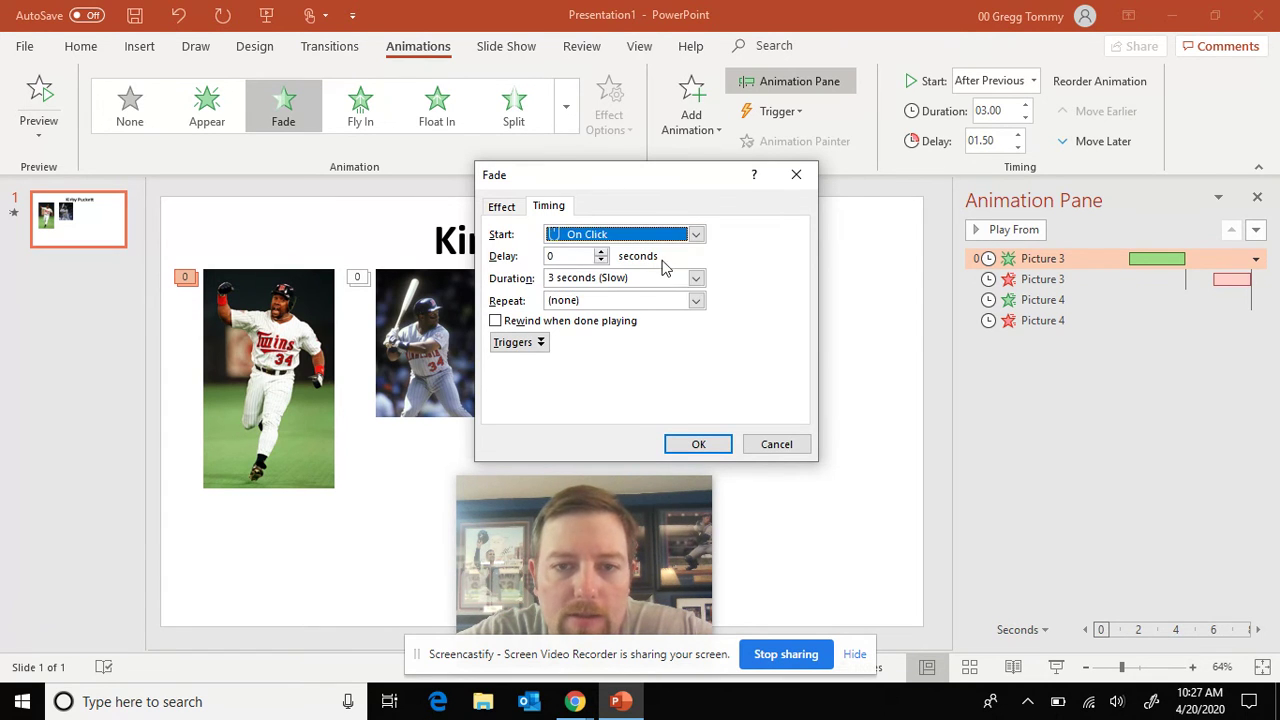
click(699, 449)
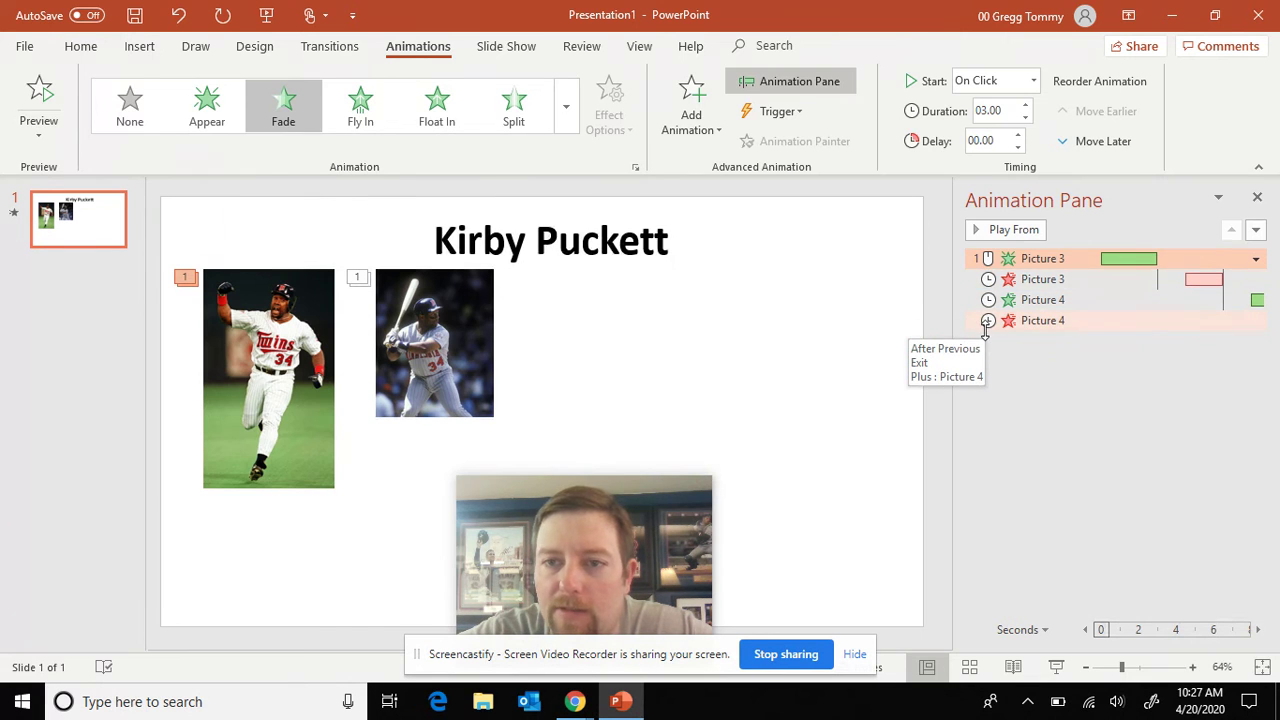
- Try dragging the Picture 4 exit animation to a different position in the sequence
click(1052, 321)
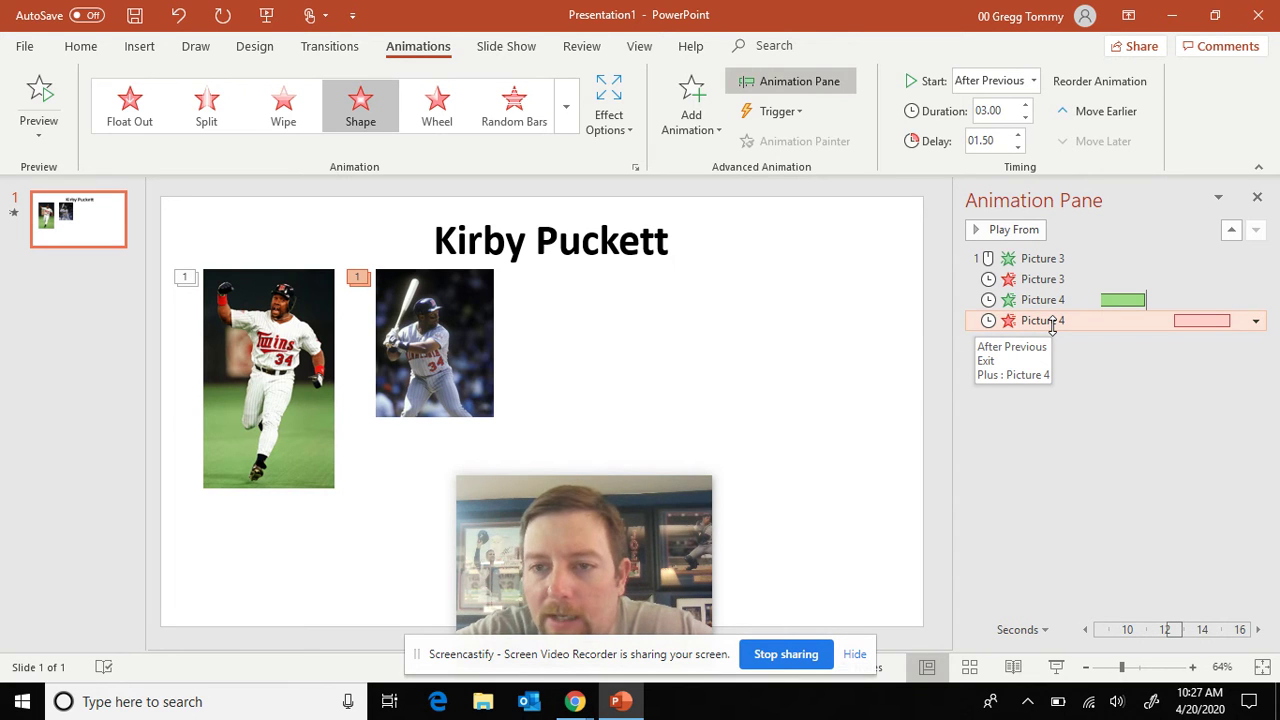
drag(1052, 327, 1062, 380)
click(1062, 381)
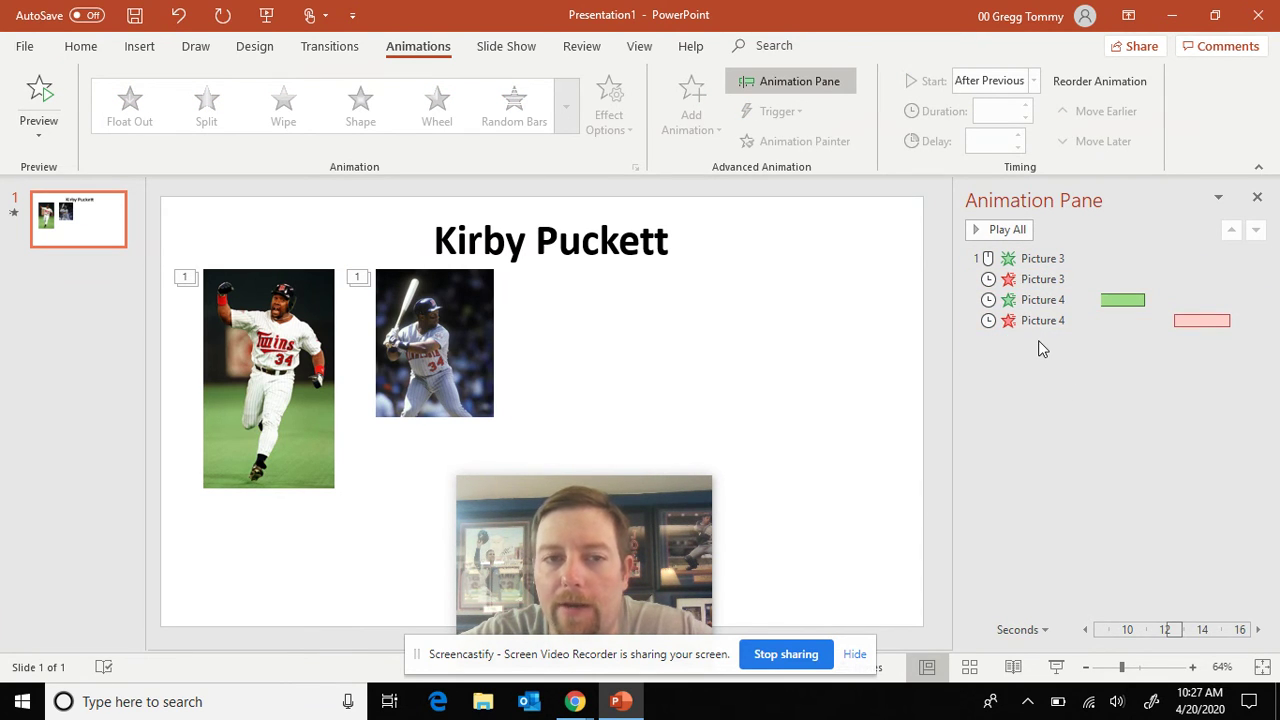
click(490, 47)
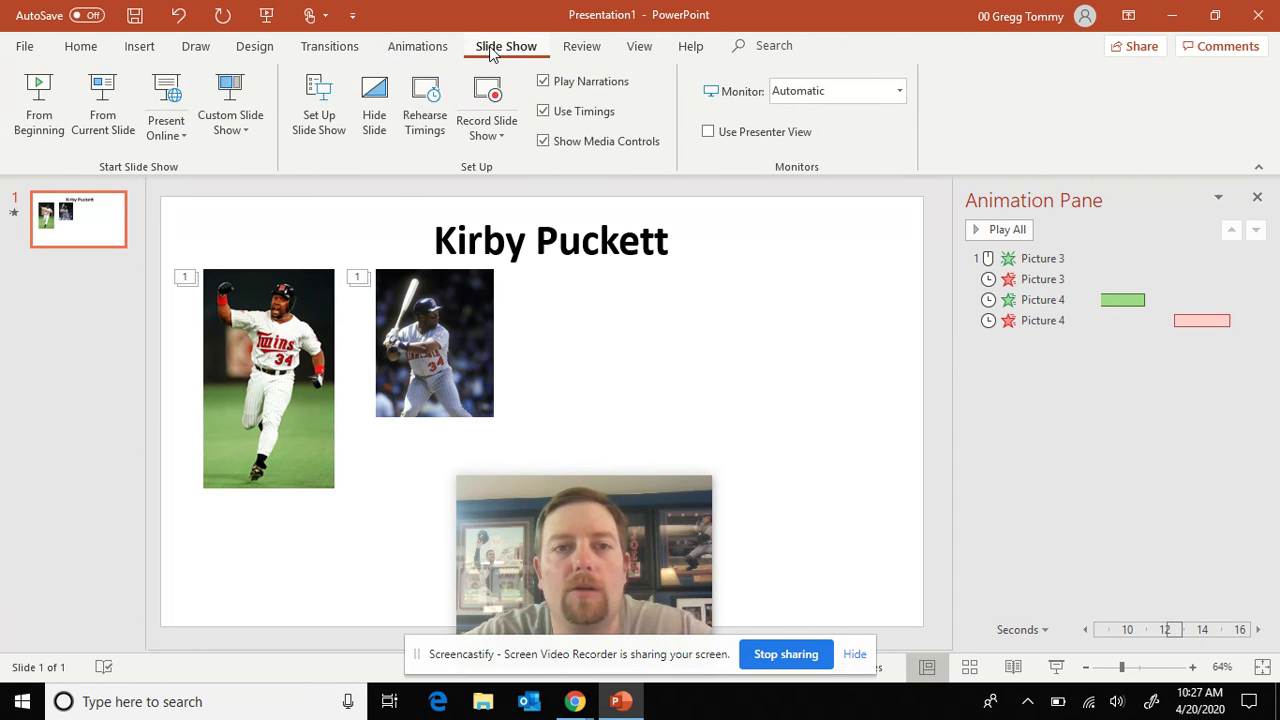
click(43, 126)
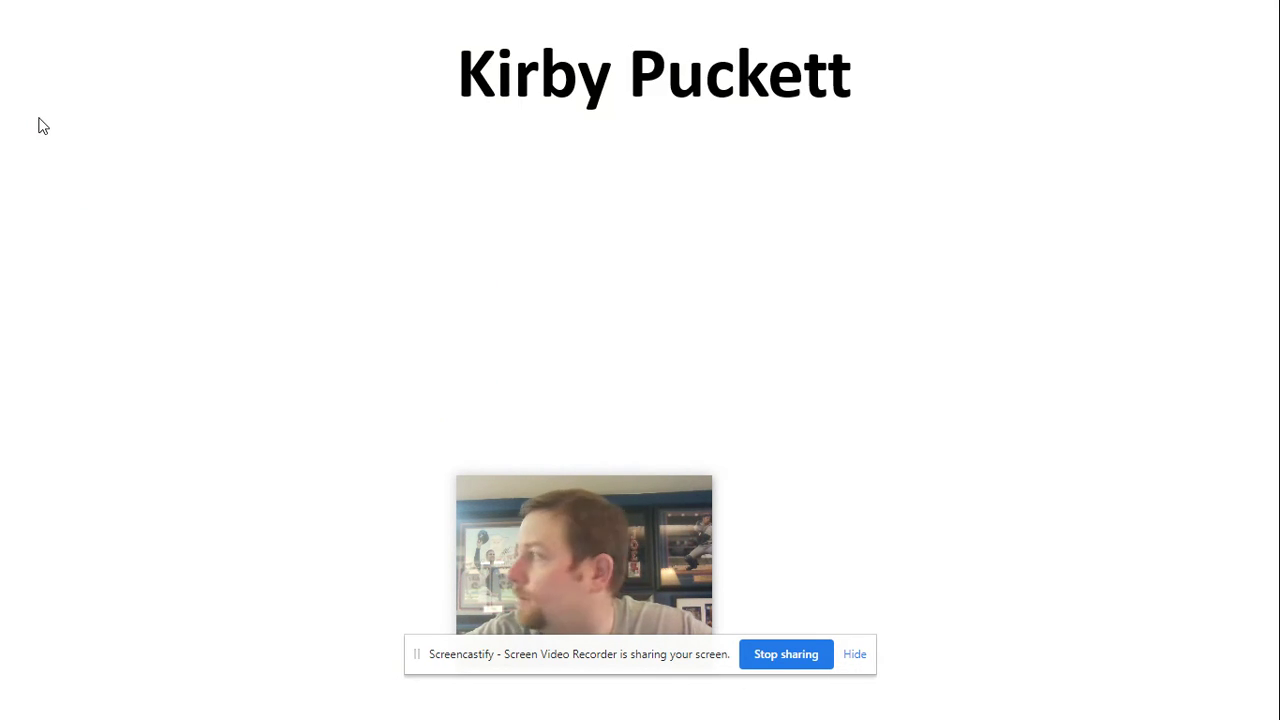
click(275, 242)
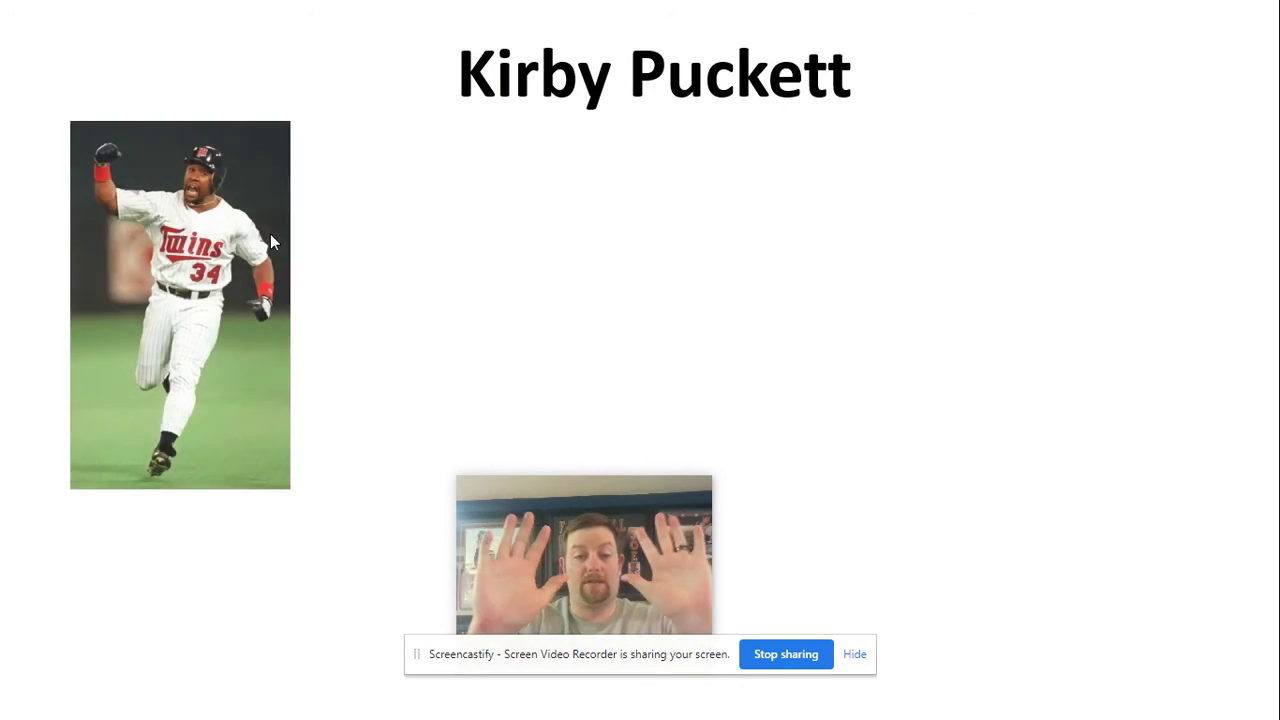
click(272, 242)
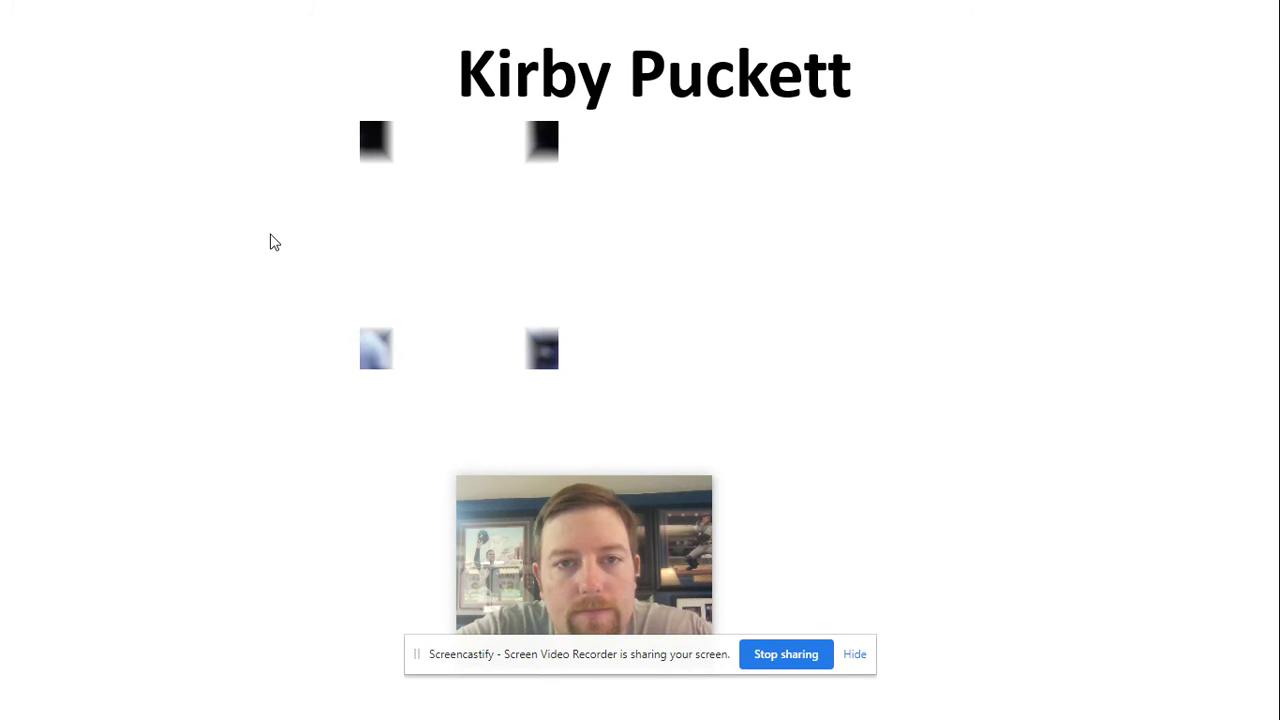
key(Escape)
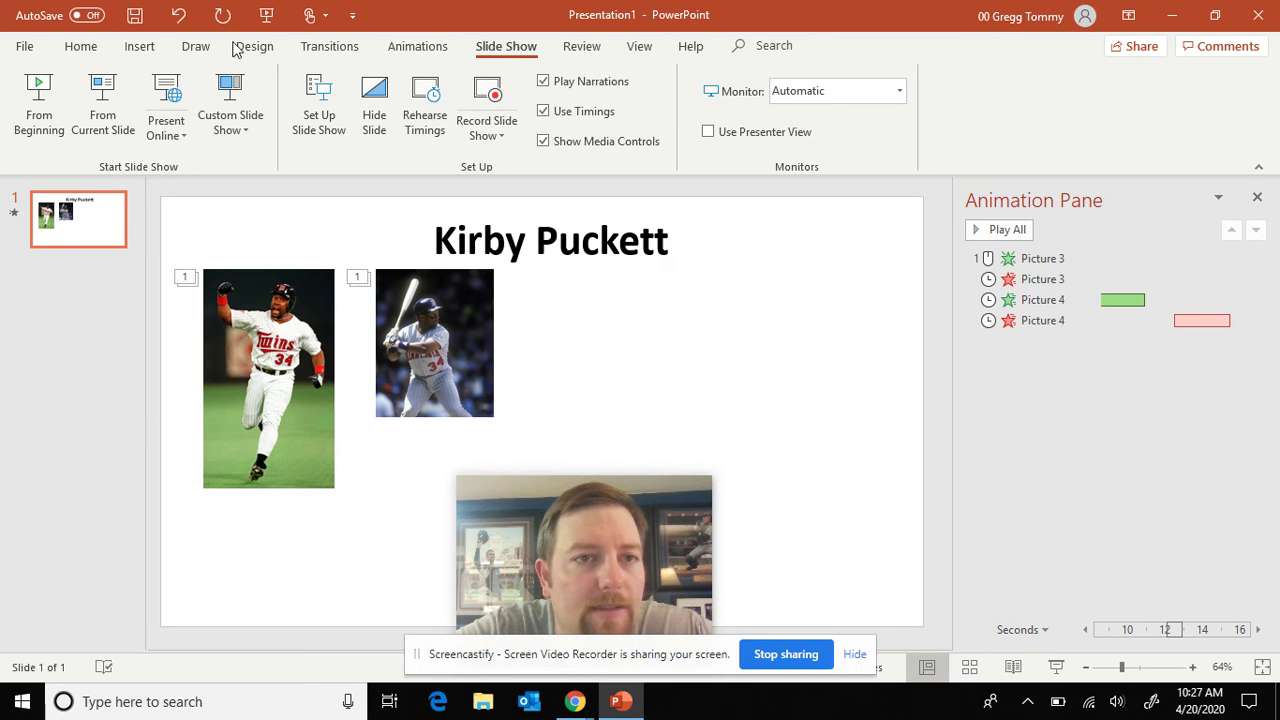
- Fill the slide background with solid red
right_click(829, 262)
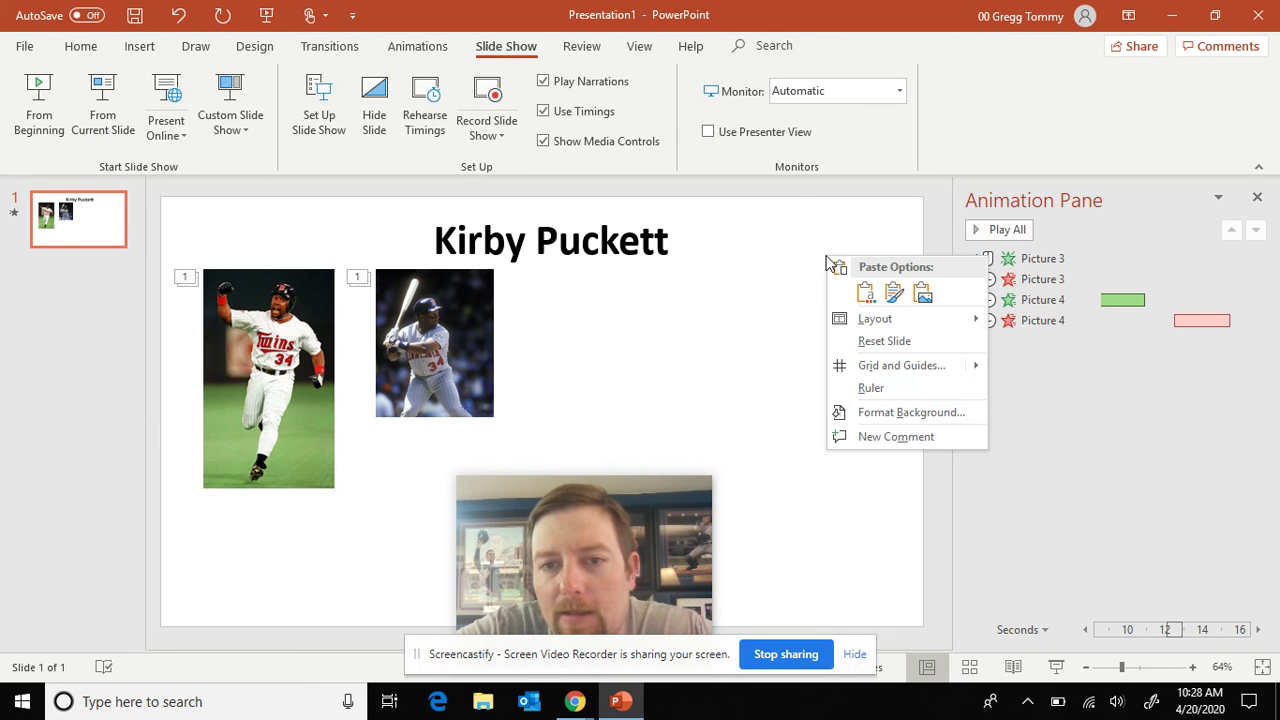
click(877, 419)
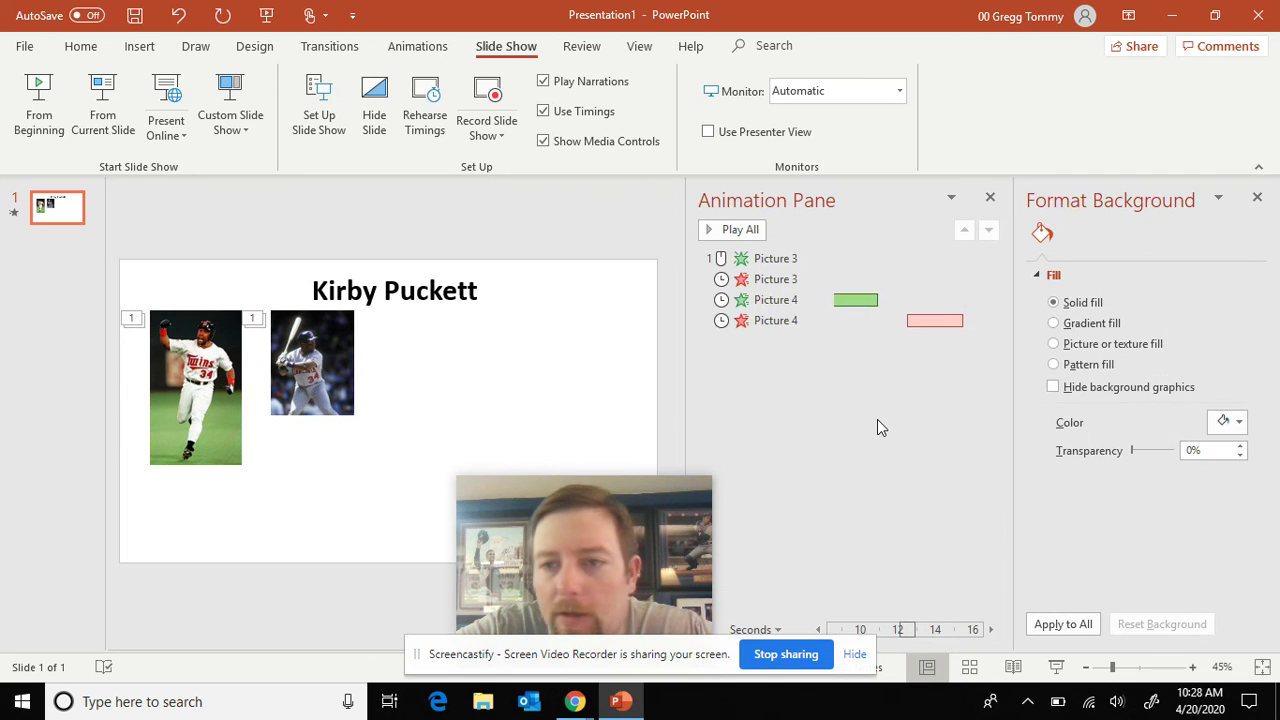
click(1240, 425)
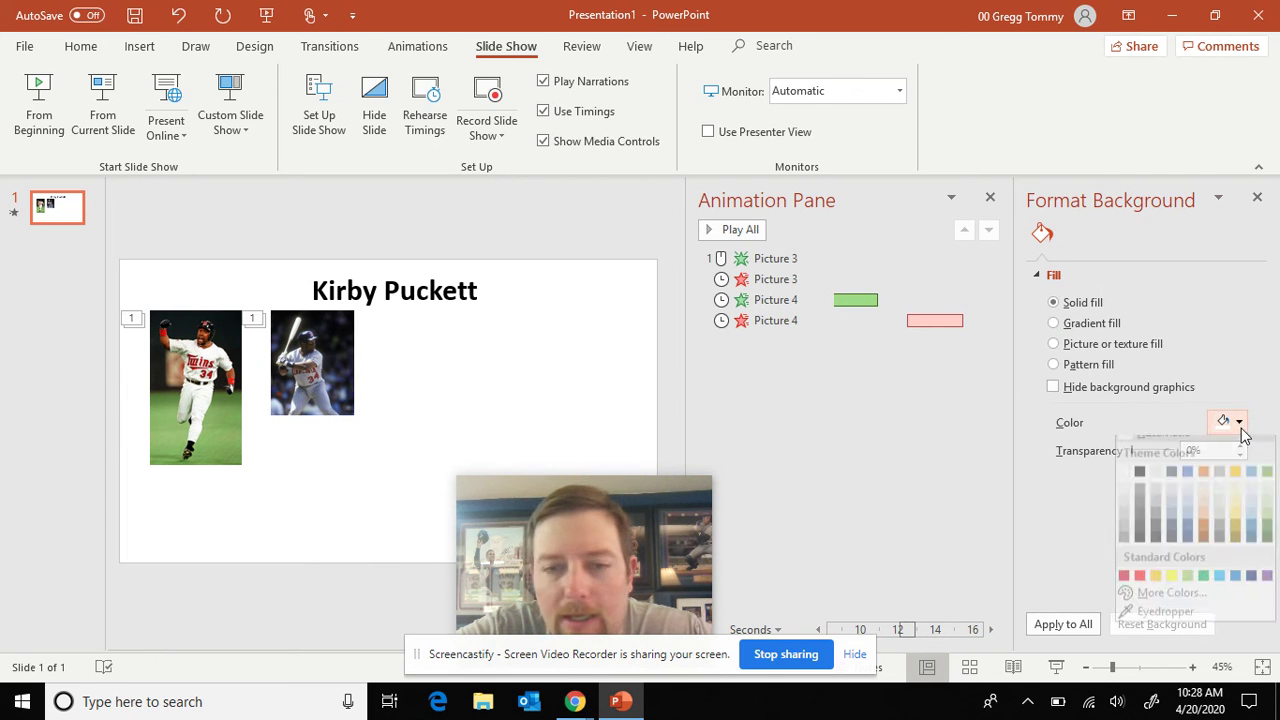
click(1123, 589)
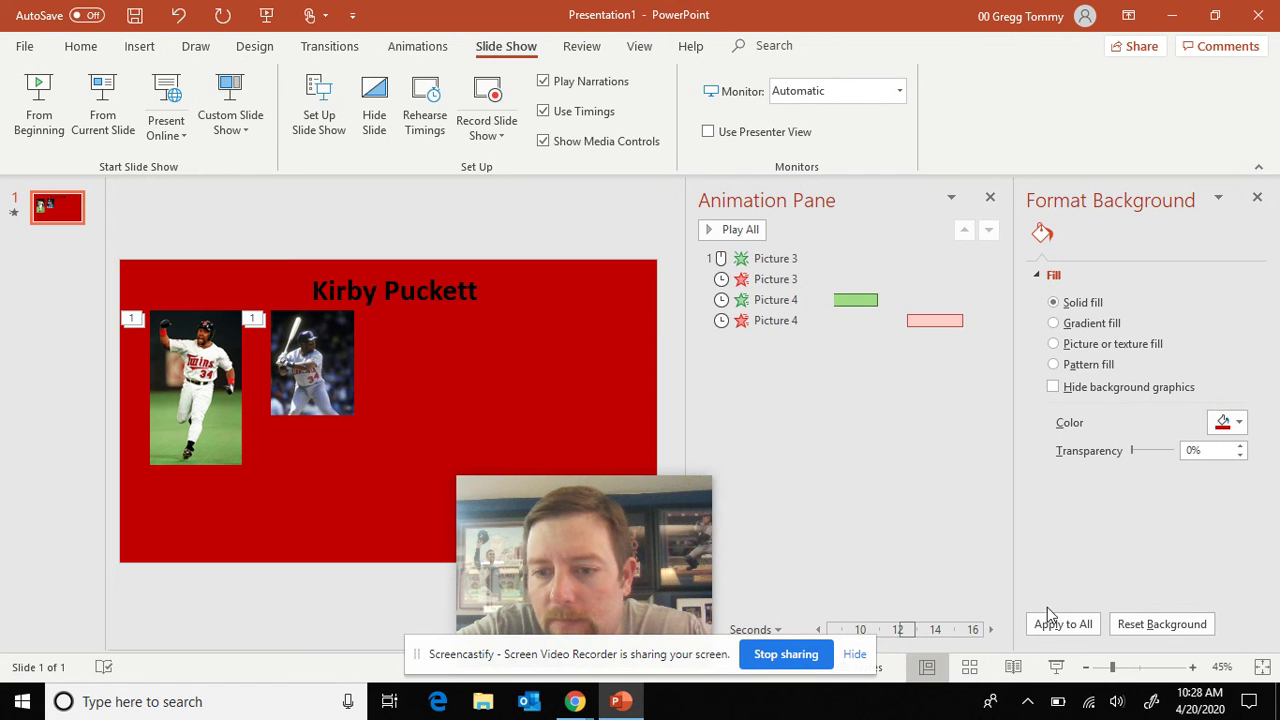
click(1258, 198)
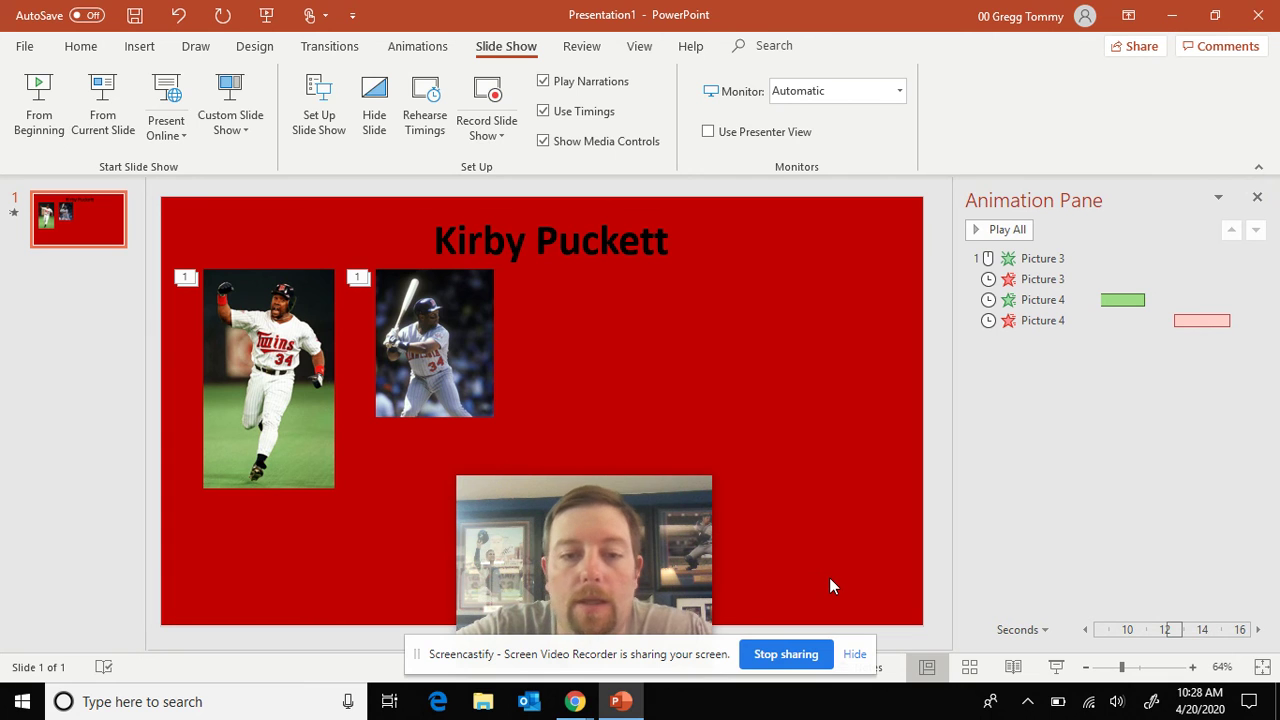
- Copy the Baseball Hall of Fame photo of Puckett swinging from Chrome's image results
click(620, 700)
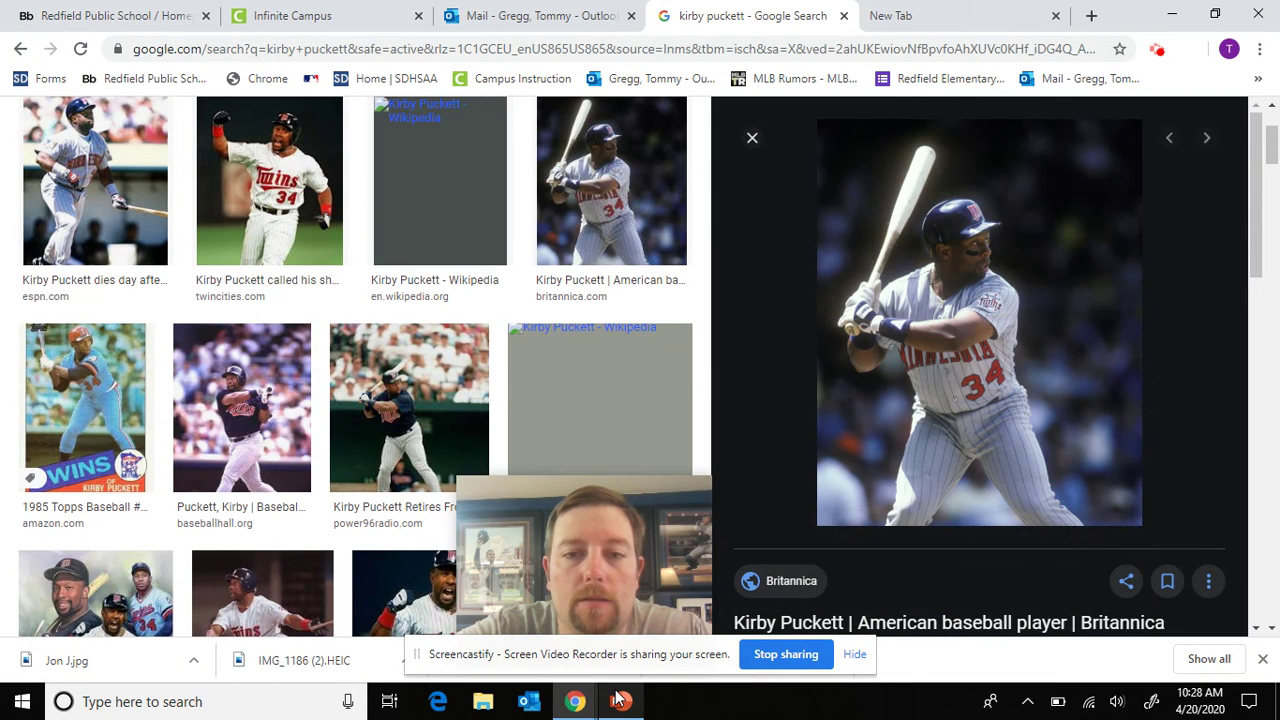
click(258, 437)
right_click(995, 252)
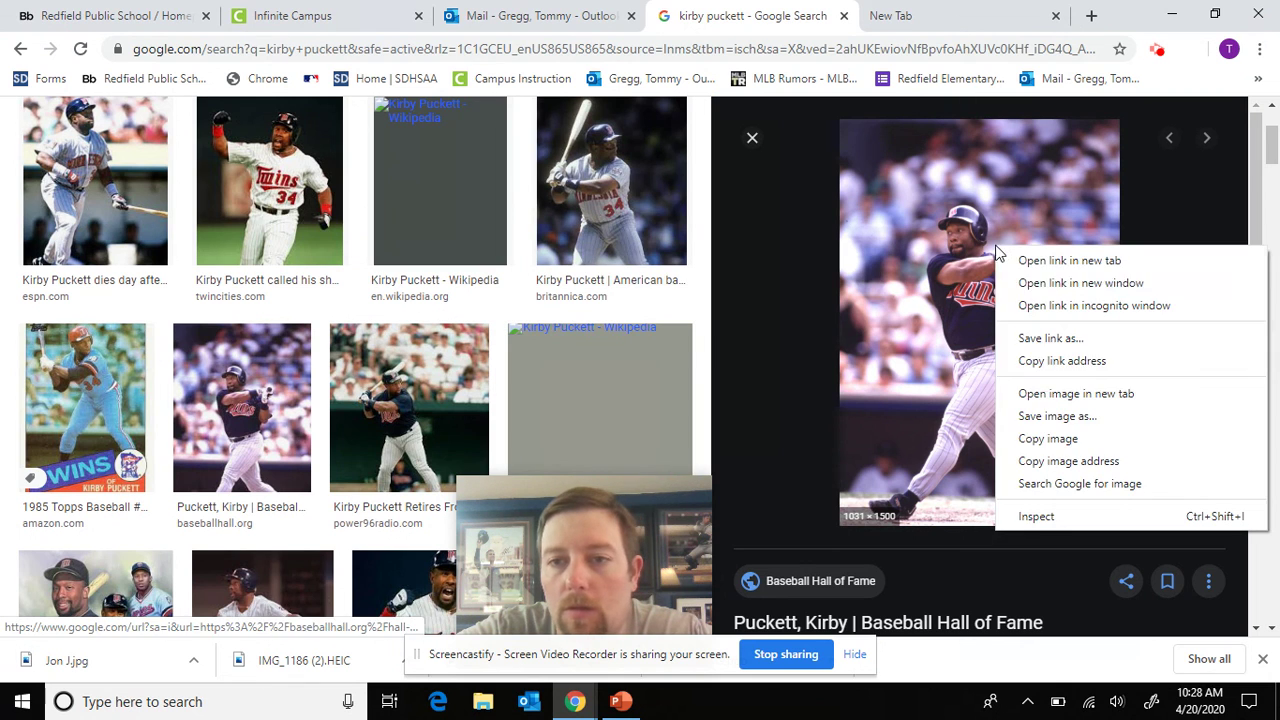
click(1048, 440)
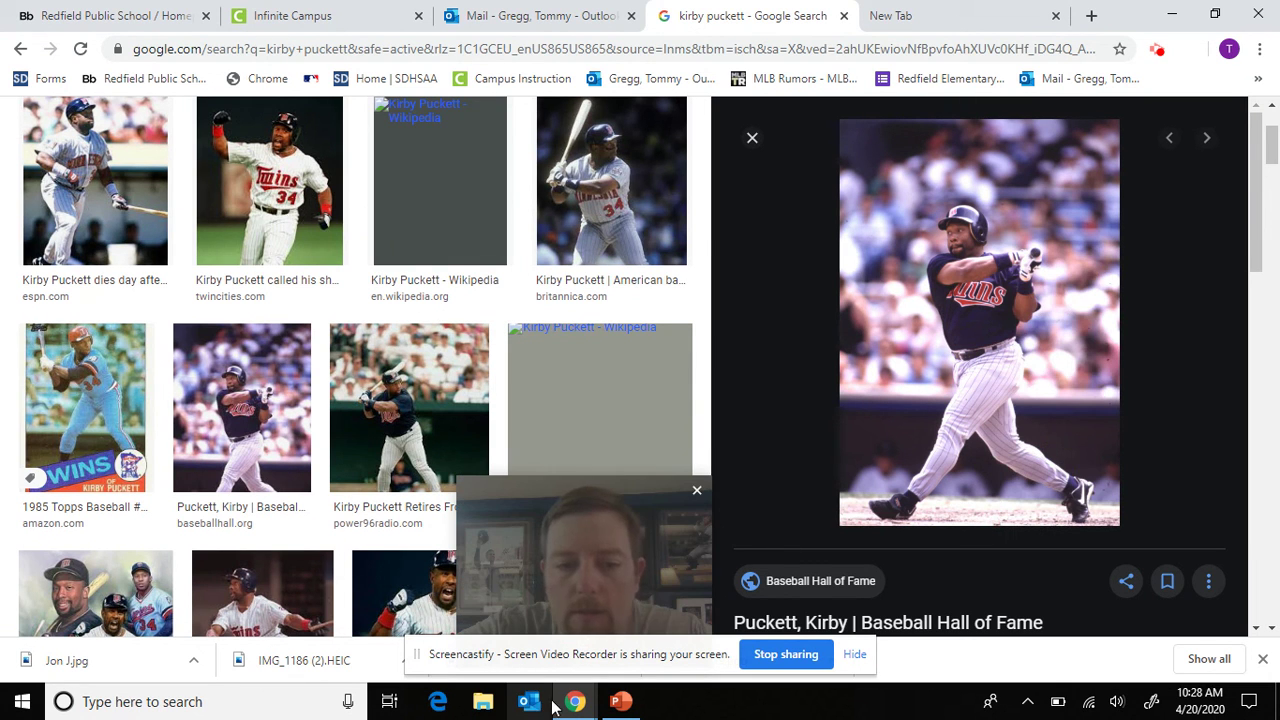
click(622, 702)
- Paste the Hall of Fame photo, shrink it, and line it up beside the batting photo
right_click(599, 313)
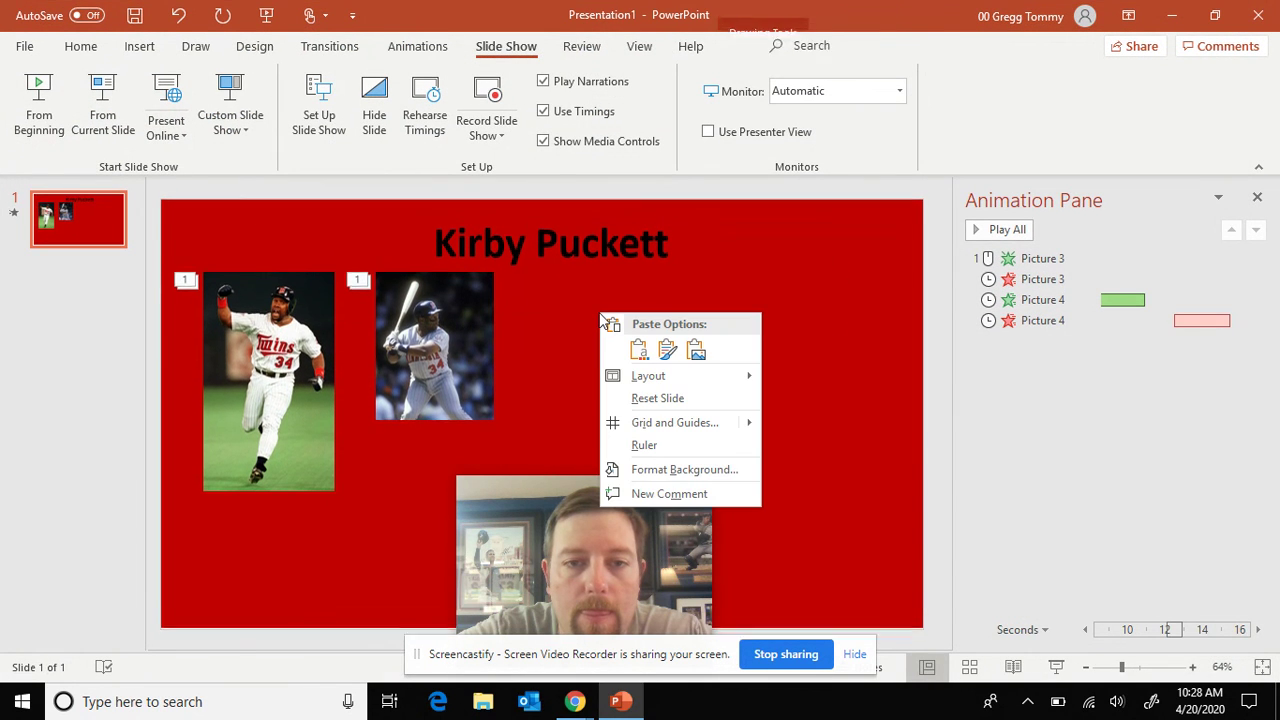
click(696, 350)
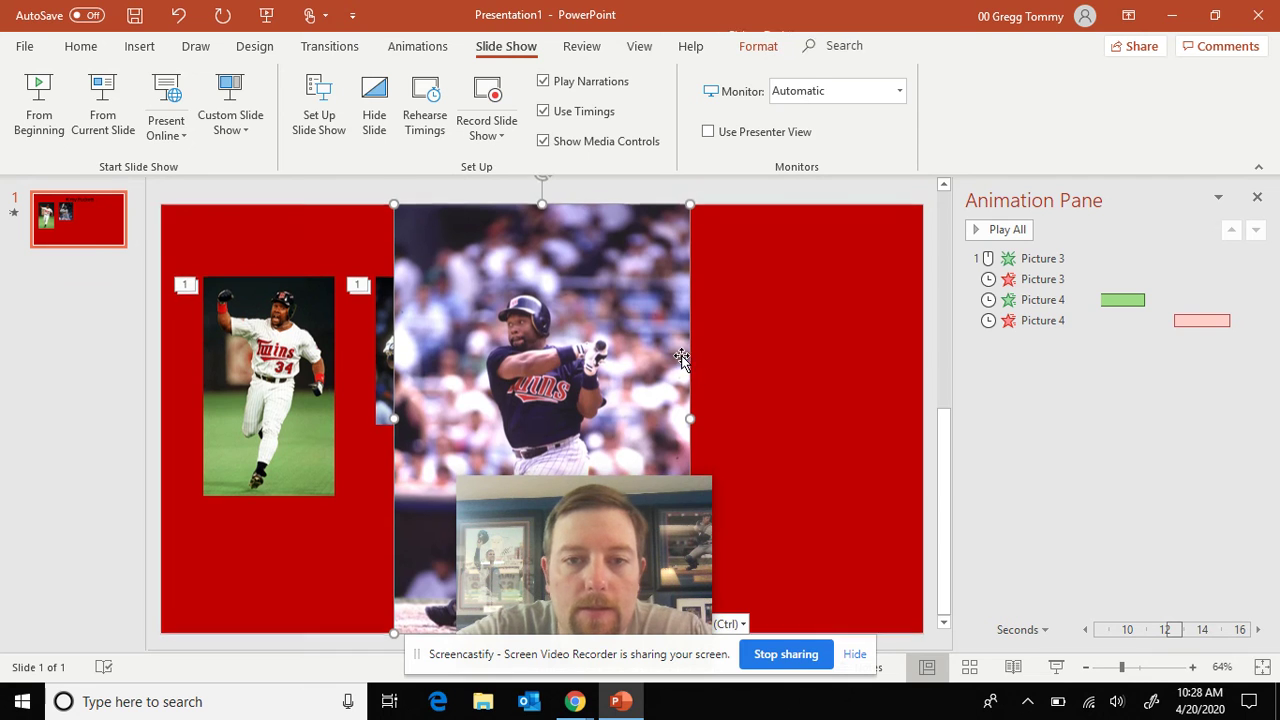
drag(690, 205, 502, 469)
drag(412, 500, 430, 339)
drag(534, 334, 501, 334)
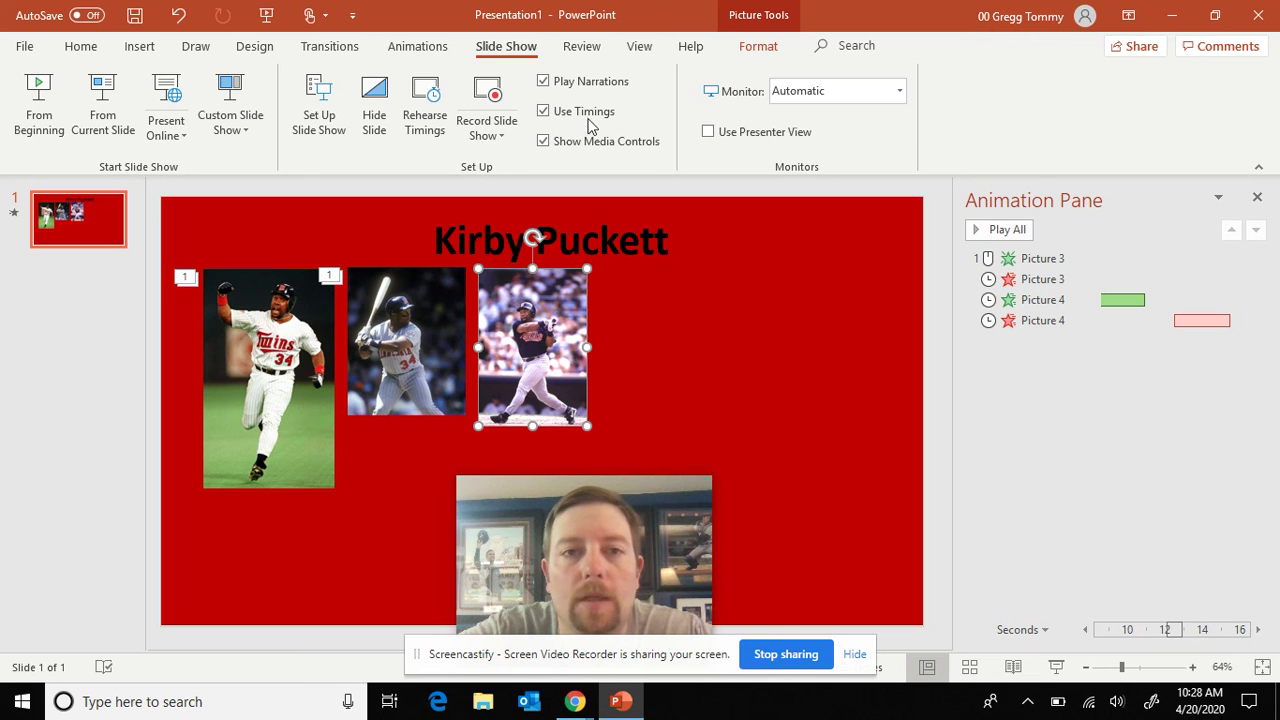
click(415, 47)
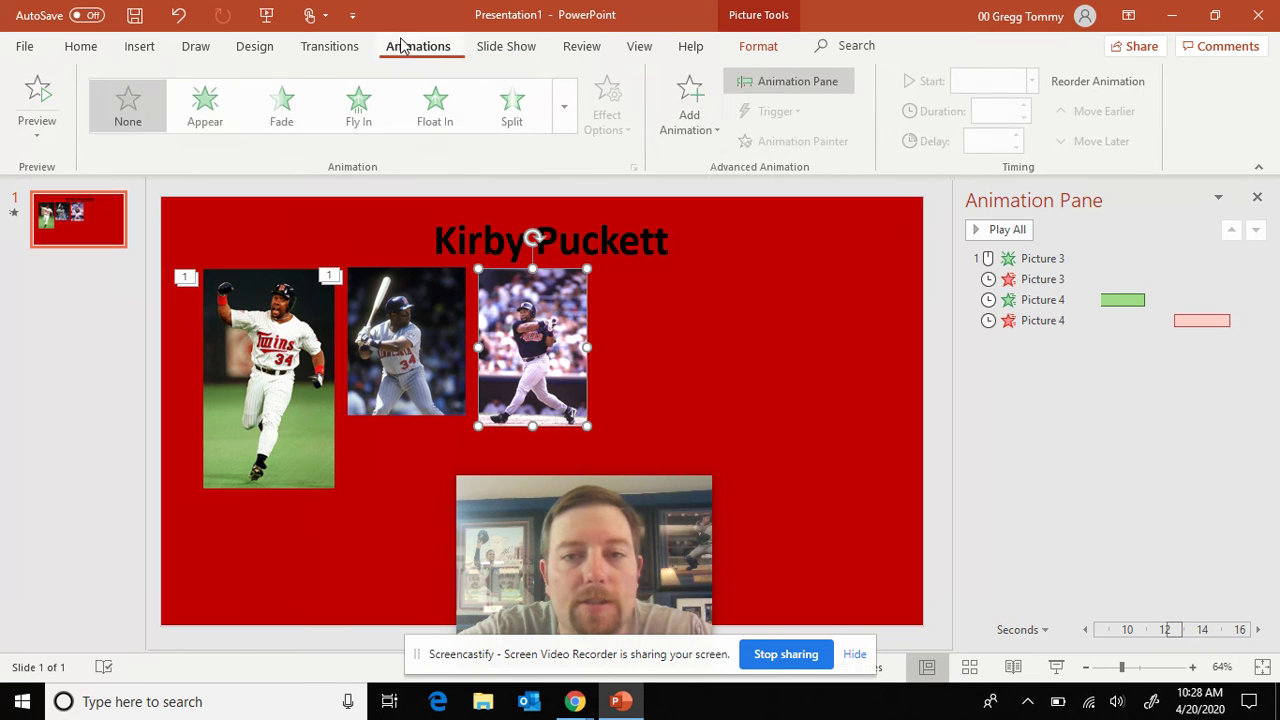
click(700, 100)
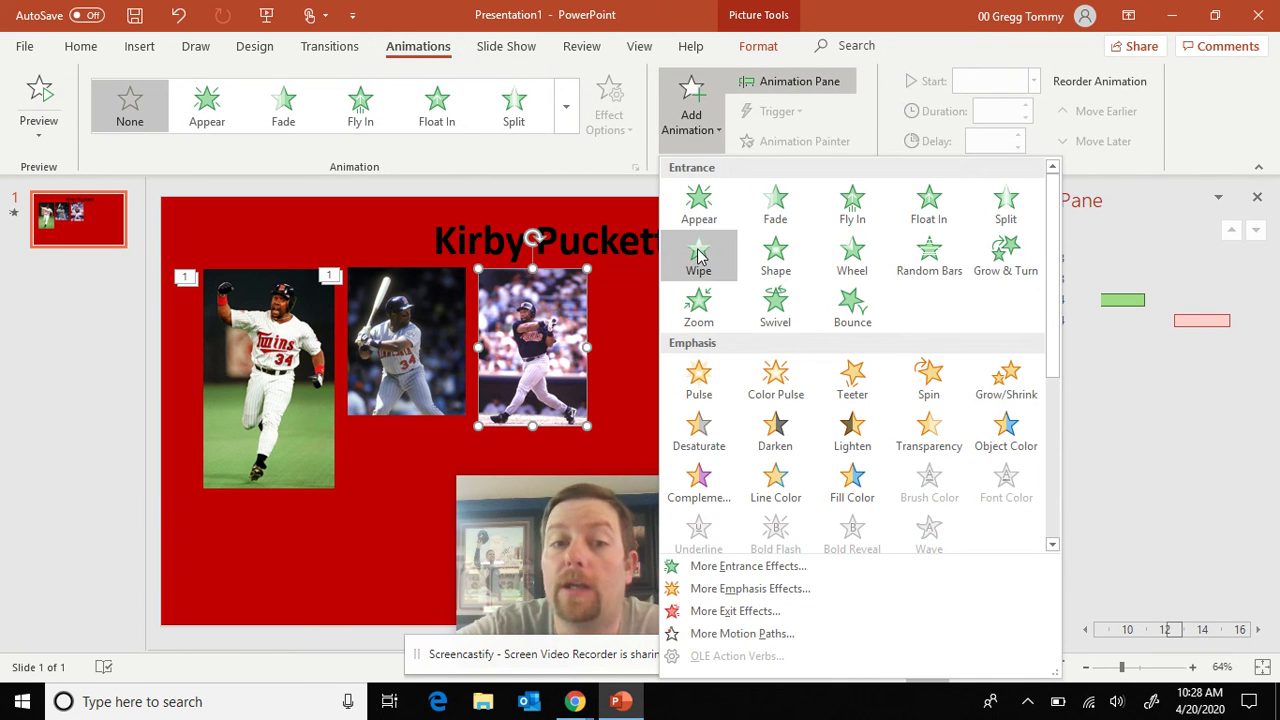